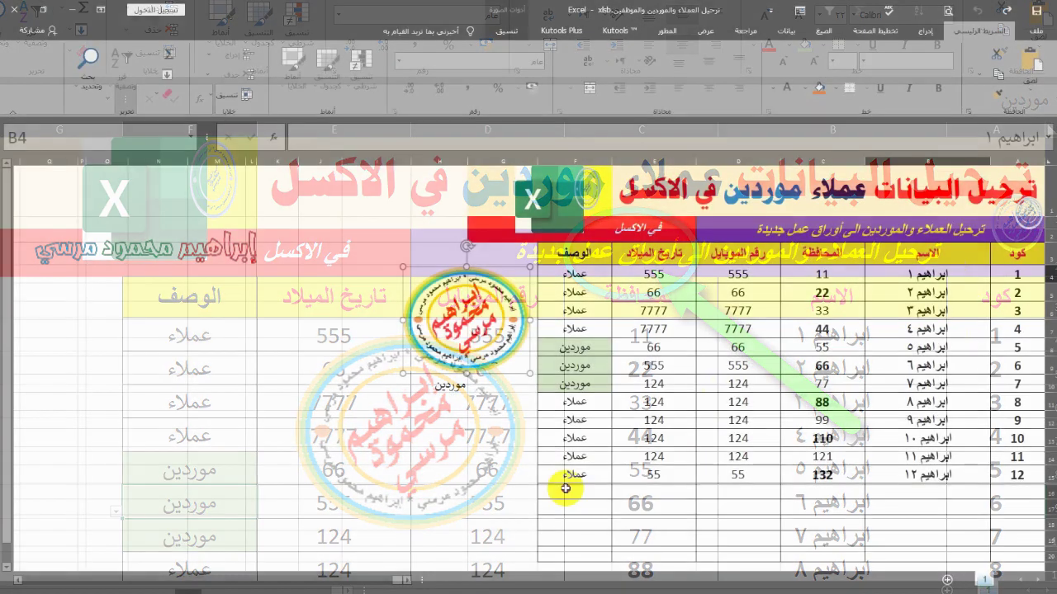
# Examine the data table on sheet 1, including the عملاء and موردين entries in the الوصف column
pyautogui.moveTo(927, 274); pyautogui.dragTo(568, 474)
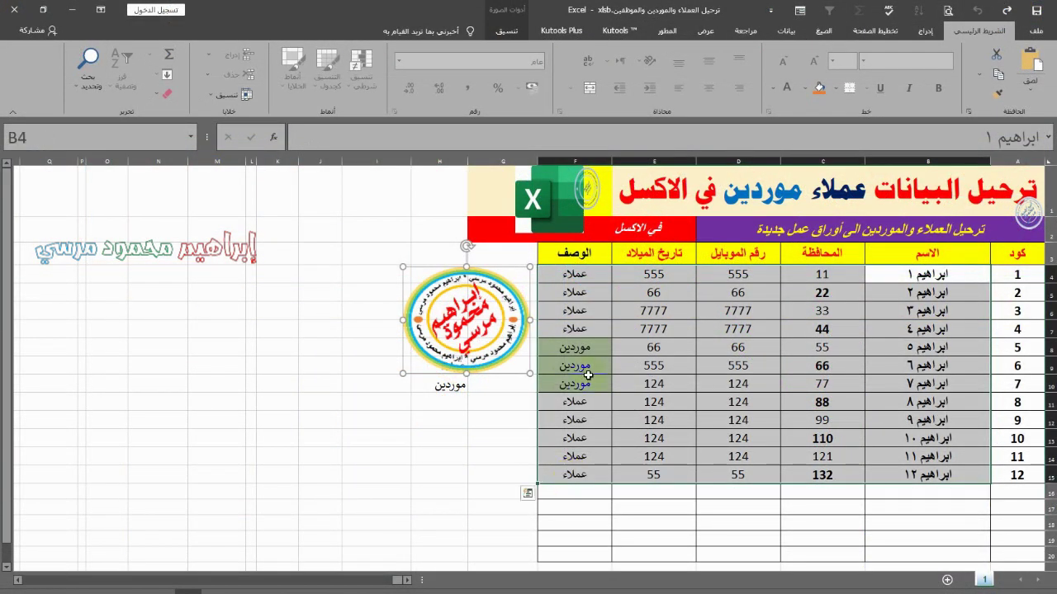
pyautogui.click(593, 278)
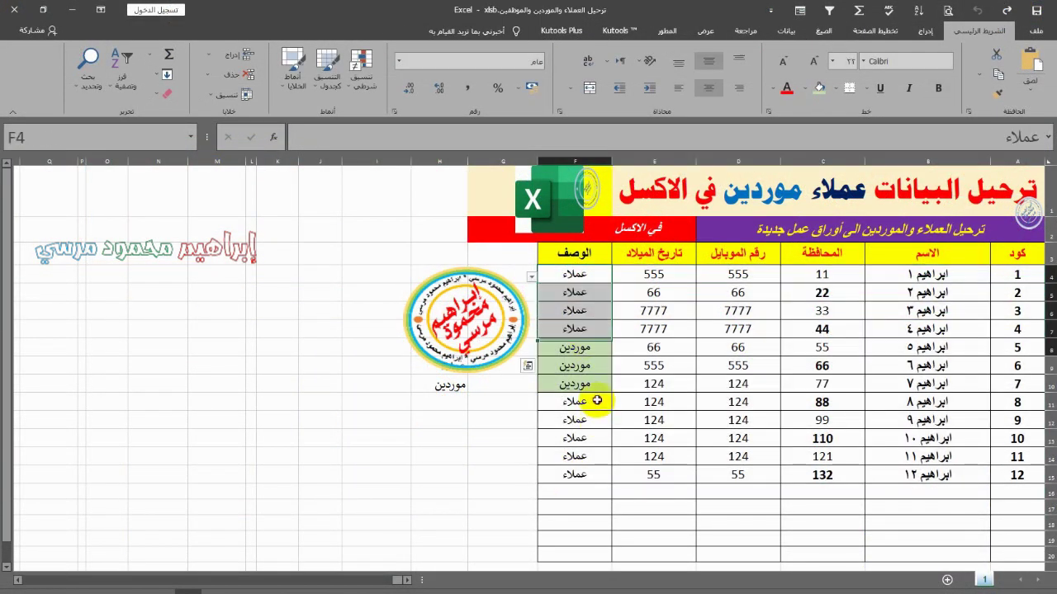
pyautogui.moveTo(599, 401); pyautogui.dragTo(595, 477)
pyautogui.moveTo(596, 346); pyautogui.dragTo(598, 384)
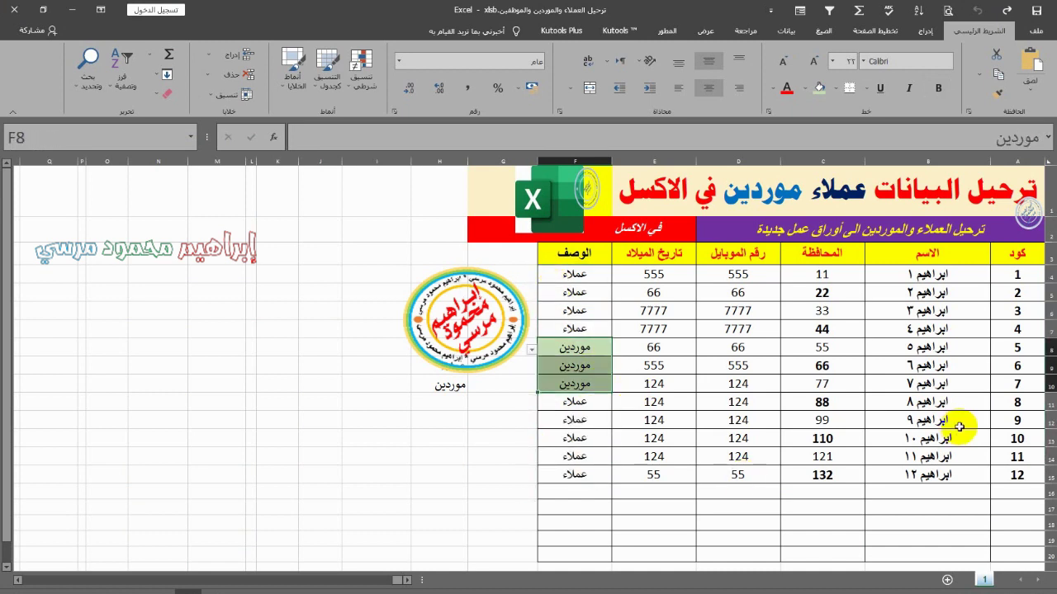
pyautogui.click(603, 454)
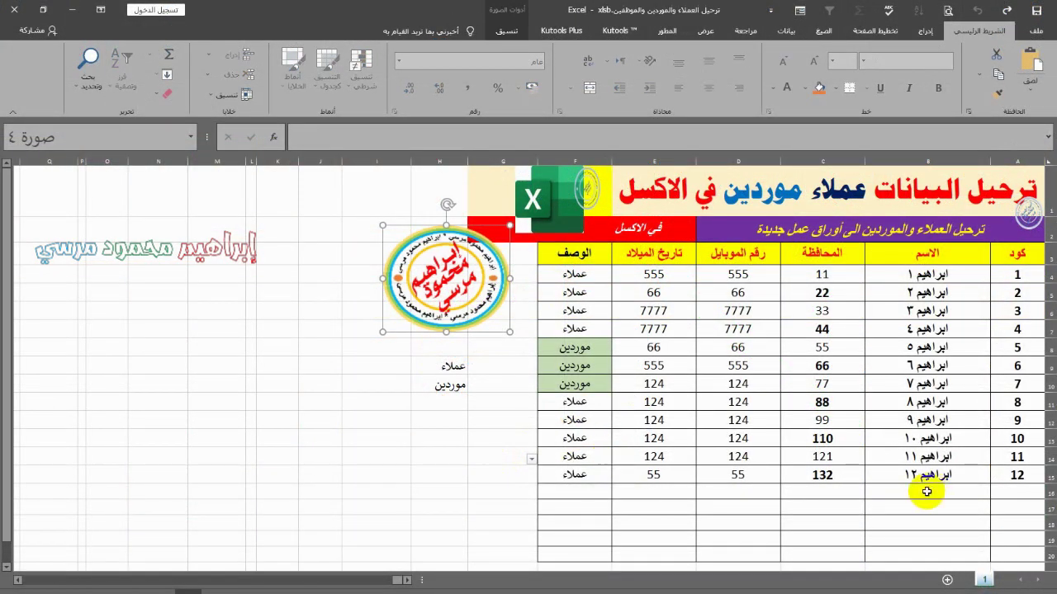
pyautogui.click(898, 506)
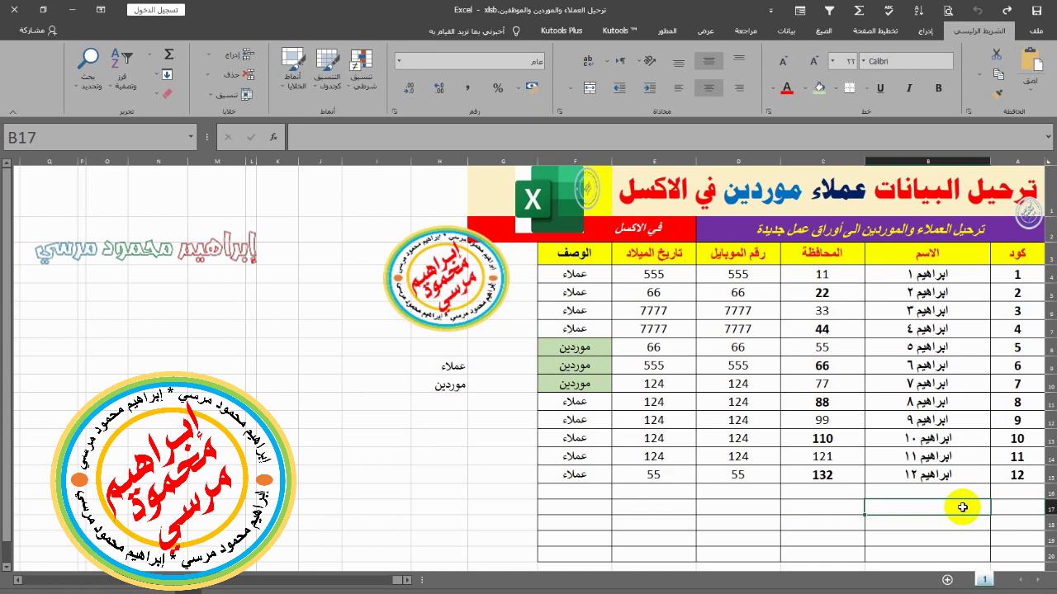
# Add a new worksheet after sheet 1 and name it العملاء
pyautogui.click(947, 581)
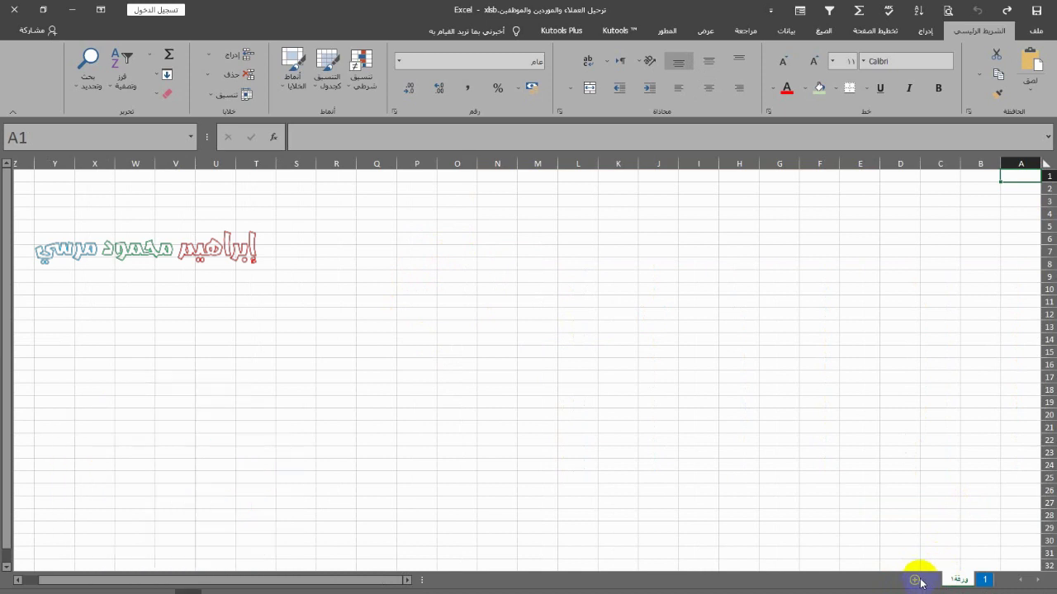
pyautogui.rightClick(961, 581)
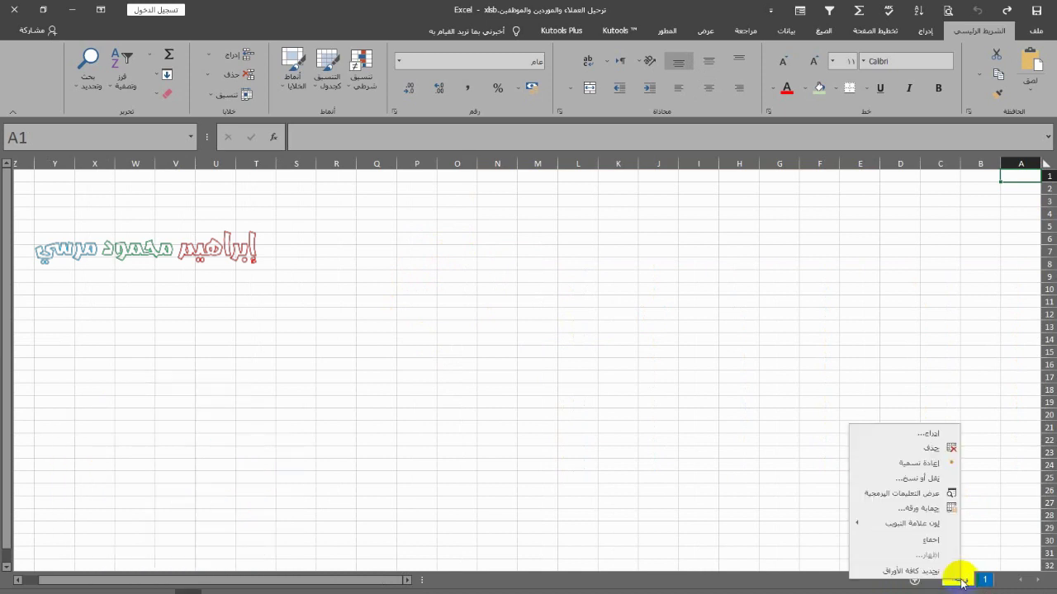
pyautogui.click(938, 465)
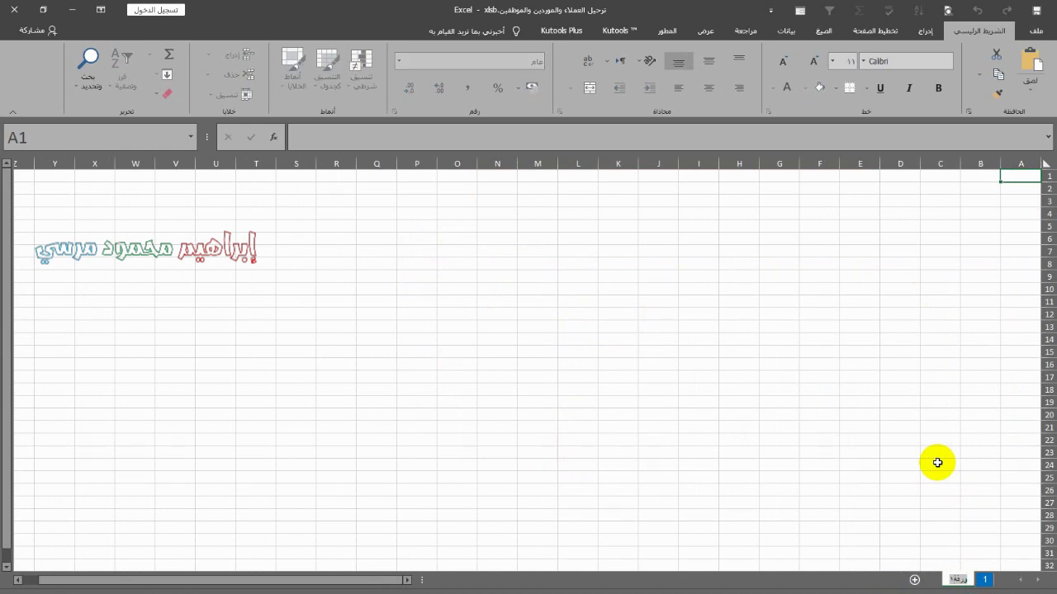
pyautogui.write('العملاء')
pyautogui.click(938, 463)
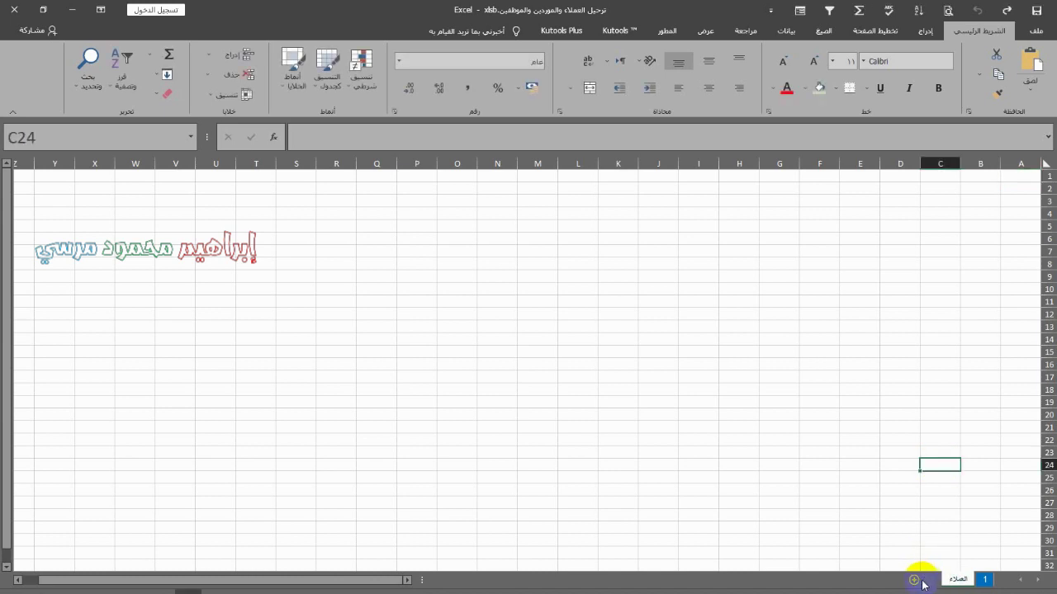
# Add another worksheet after العملاء, name it الموردين, and return to sheet 1
pyautogui.click(916, 582)
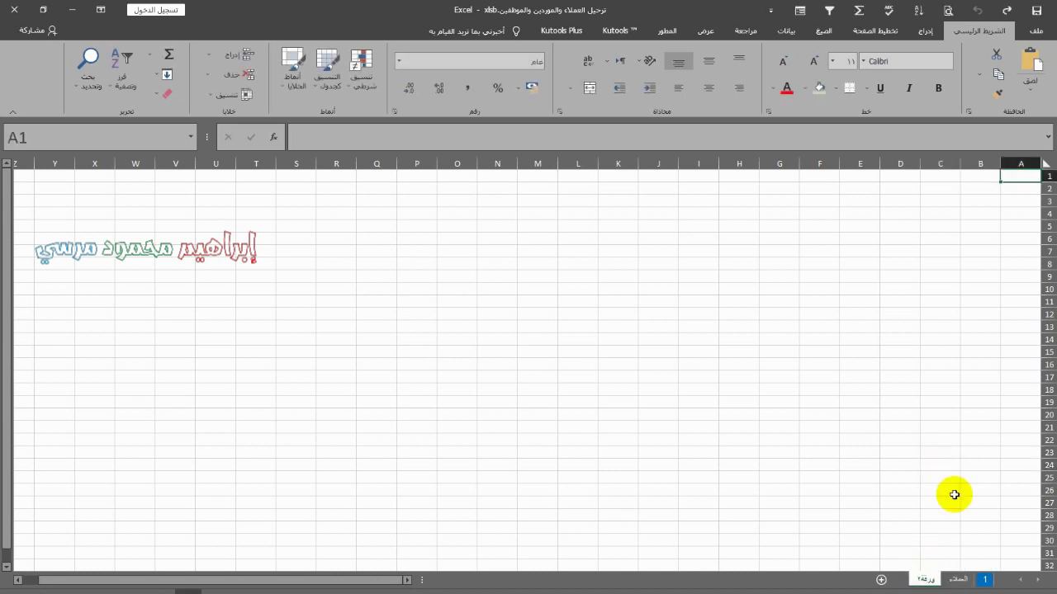
pyautogui.rightClick(927, 580)
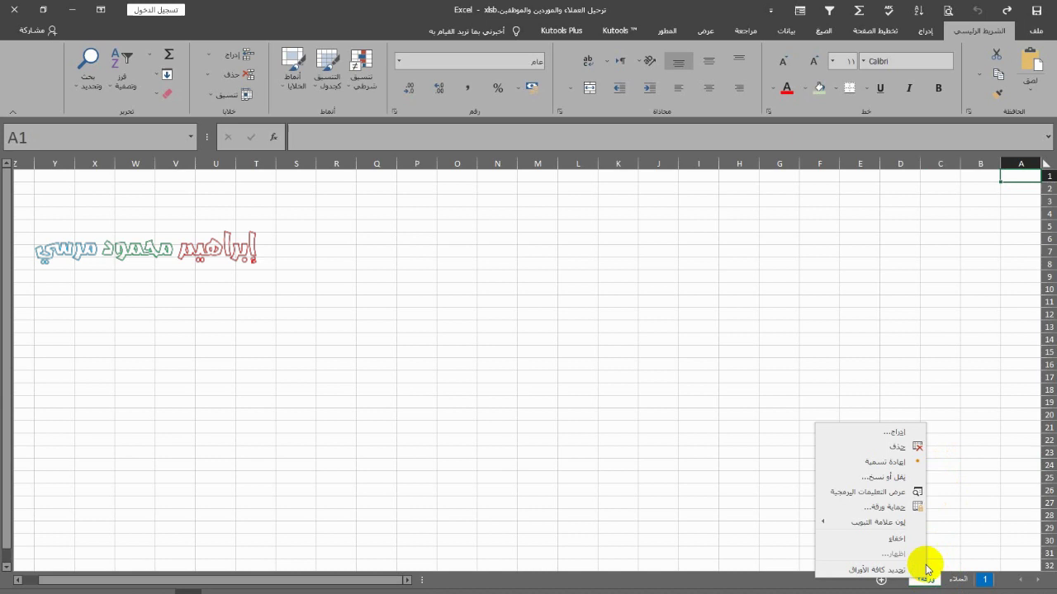
pyautogui.click(908, 460)
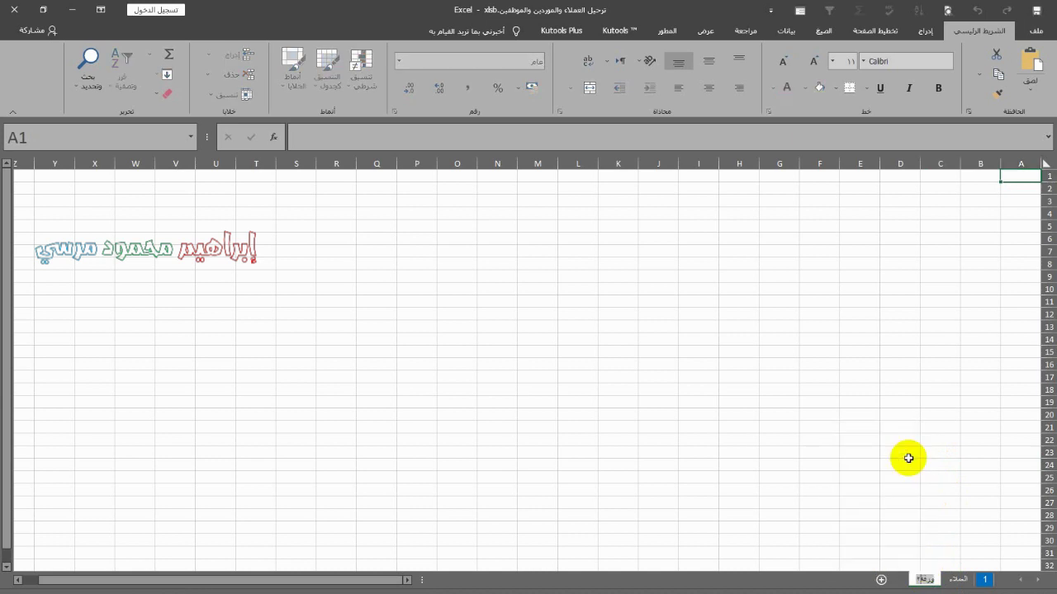
pyautogui.write('الموردين')
pyautogui.click(979, 580)
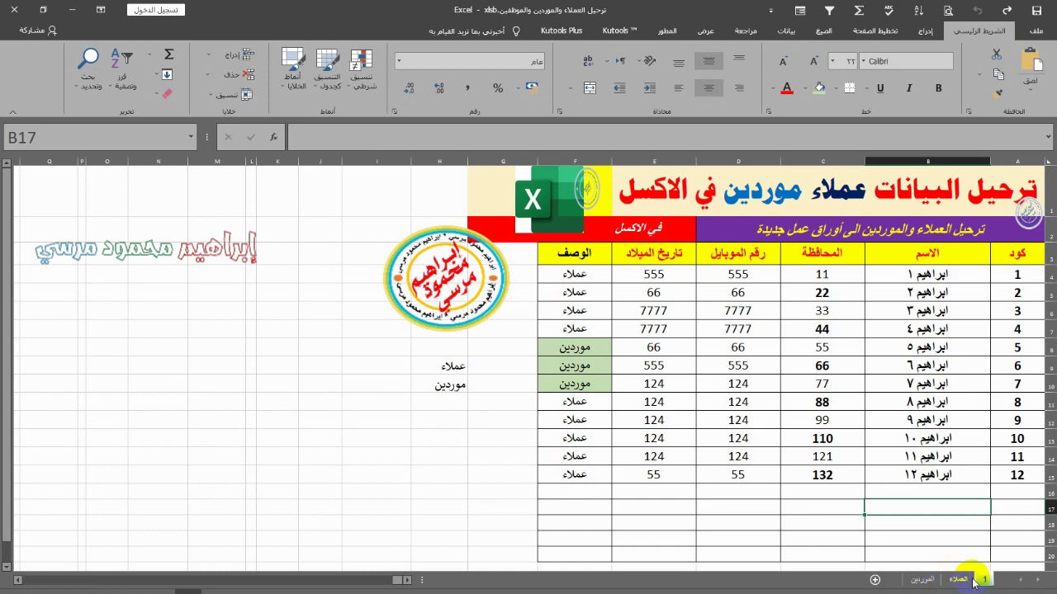
pyautogui.moveTo(576, 274); pyautogui.dragTo(1017, 562)
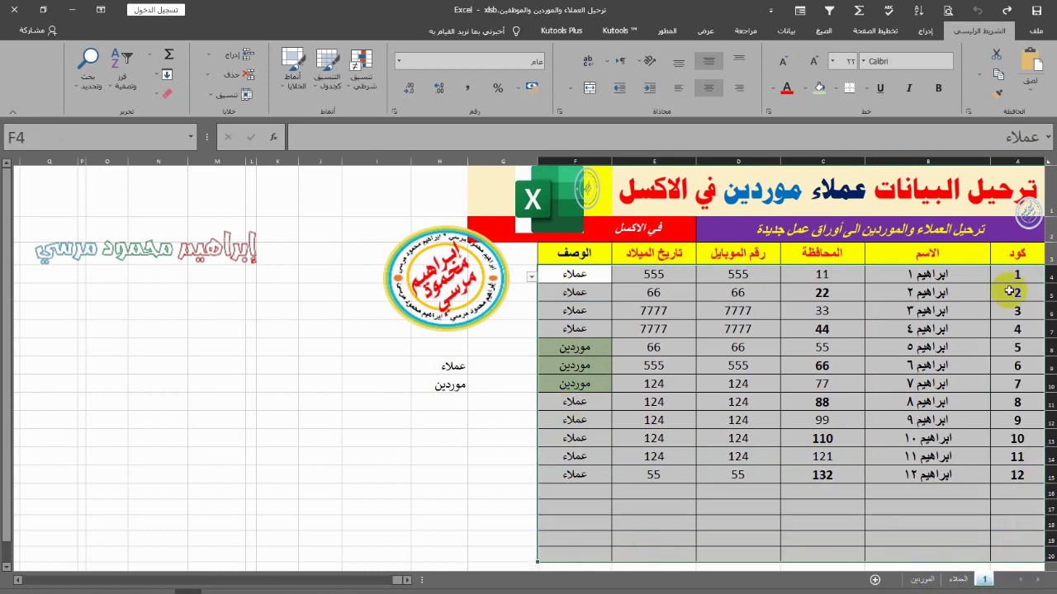
pyautogui.click(1047, 557)
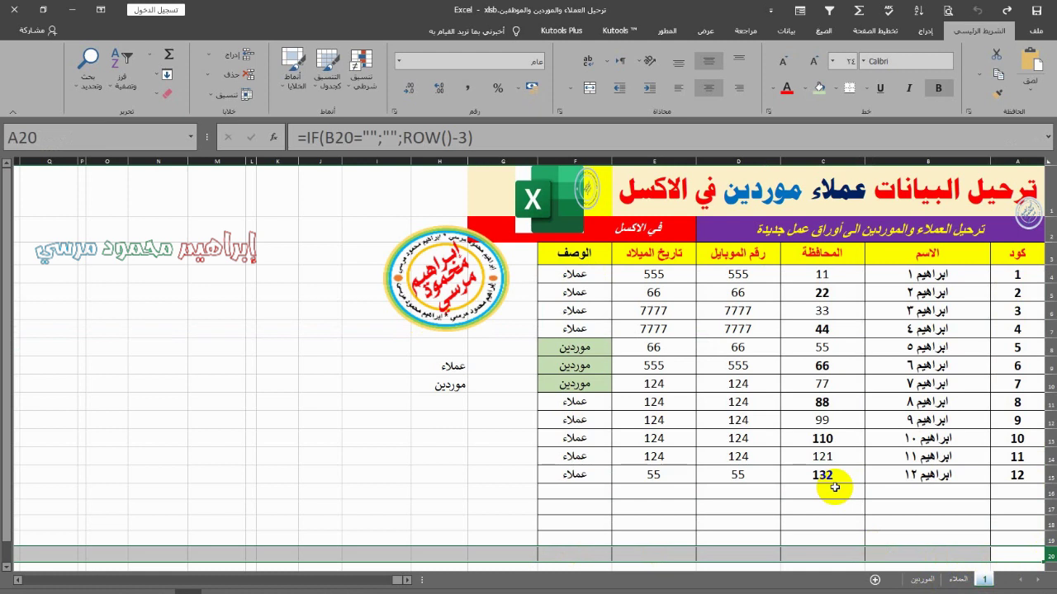
pyautogui.click(803, 360)
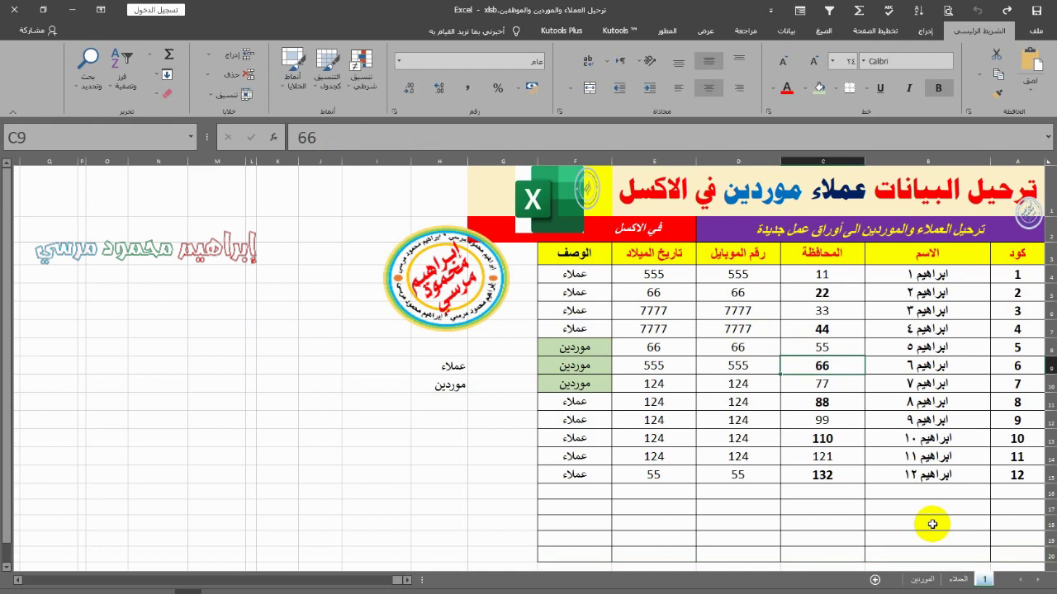
pyautogui.click(957, 581)
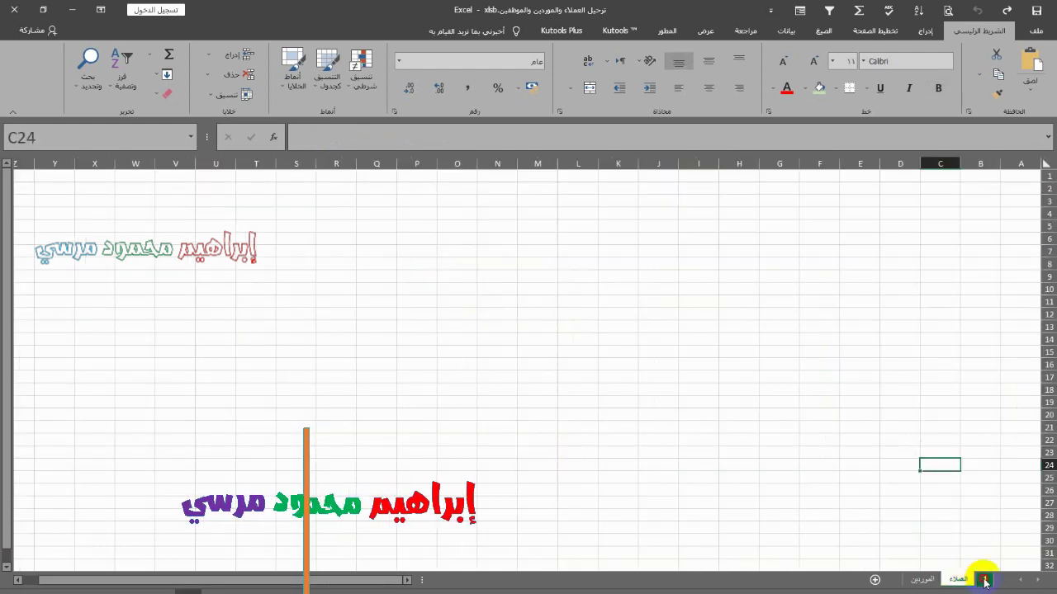
pyautogui.click(984, 582)
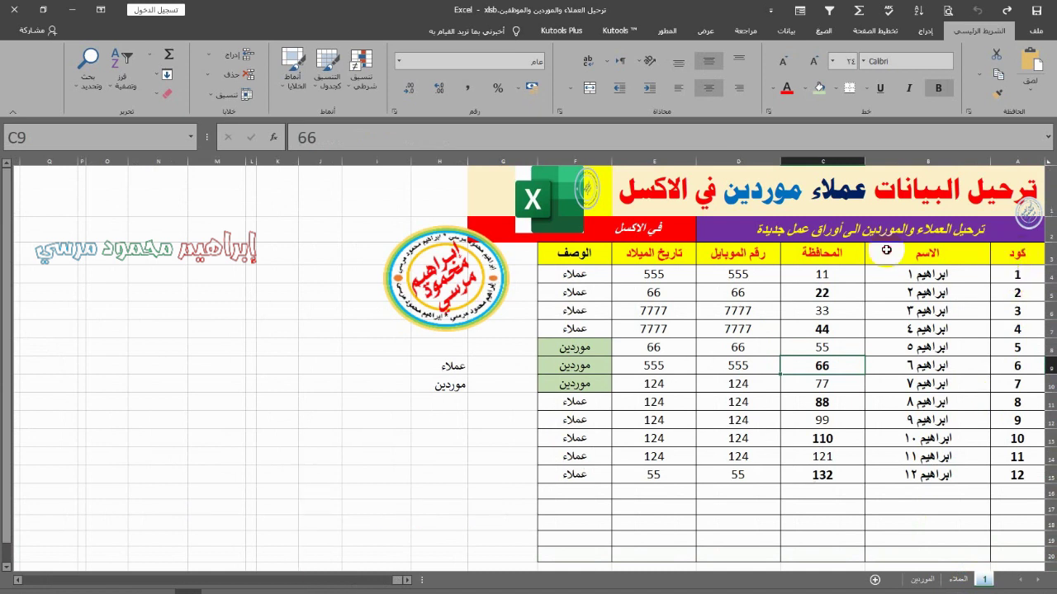
# Copy the header row A3:F3 from sheet 1 to A1 of the العملاء sheet, keeping the source column widths
pyautogui.moveTo(1017, 253); pyautogui.dragTo(579, 253)
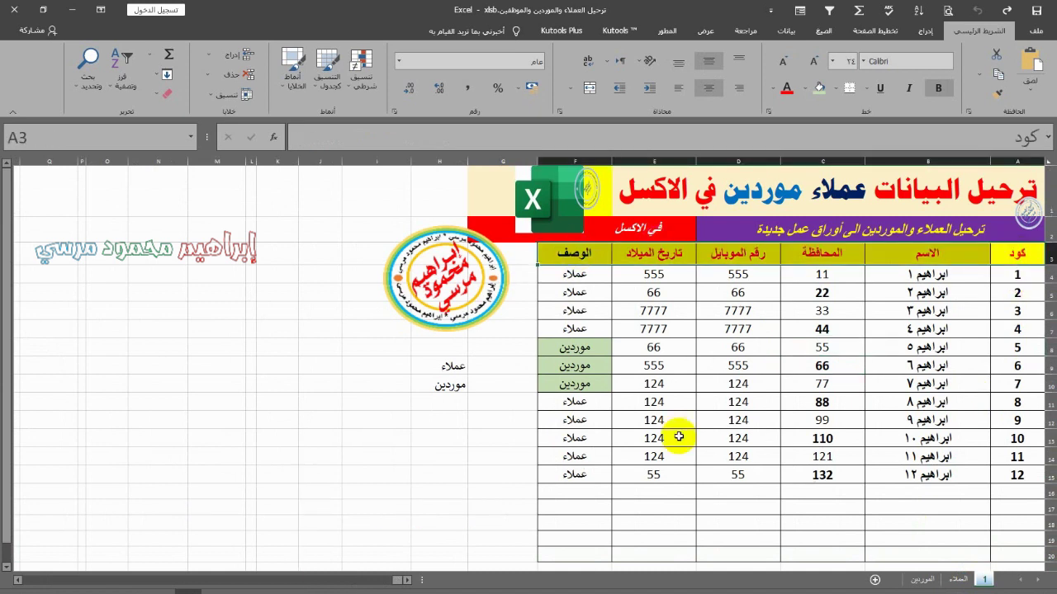
pyautogui.hotkey('ctrl', 'c')
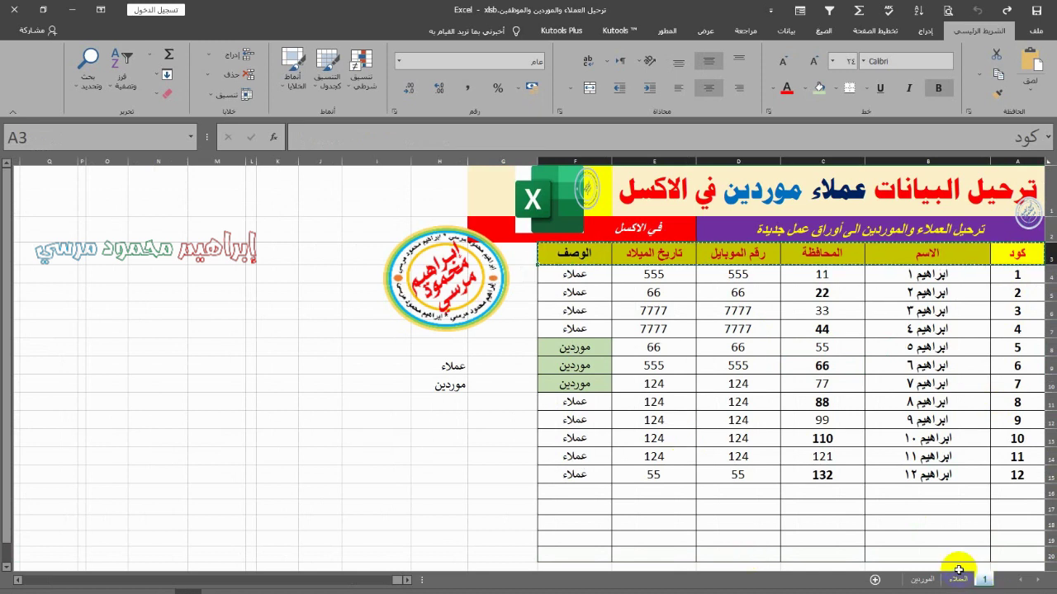
pyautogui.click(958, 580)
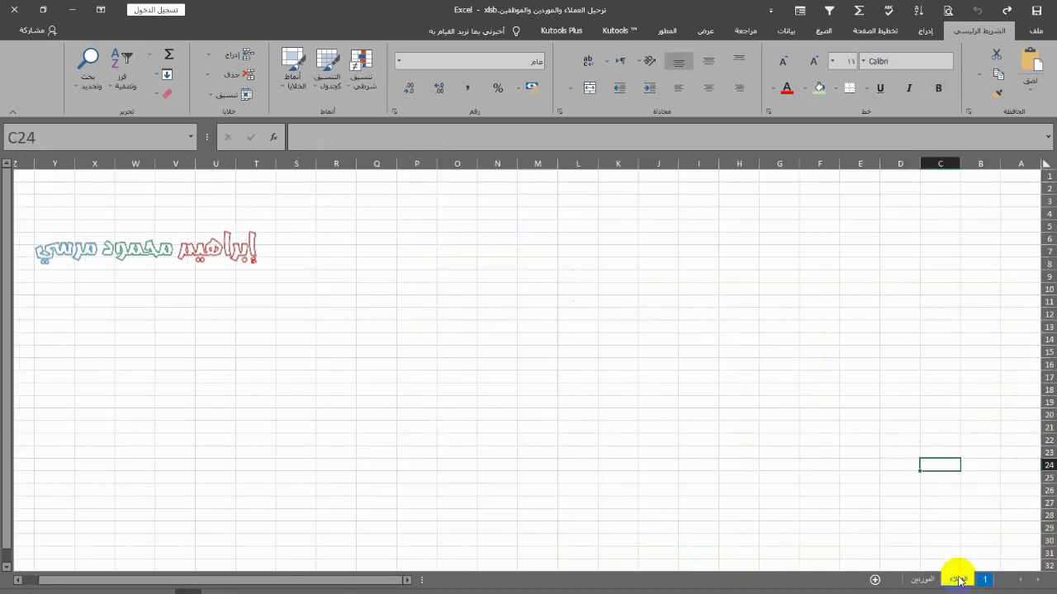
pyautogui.click(1015, 175)
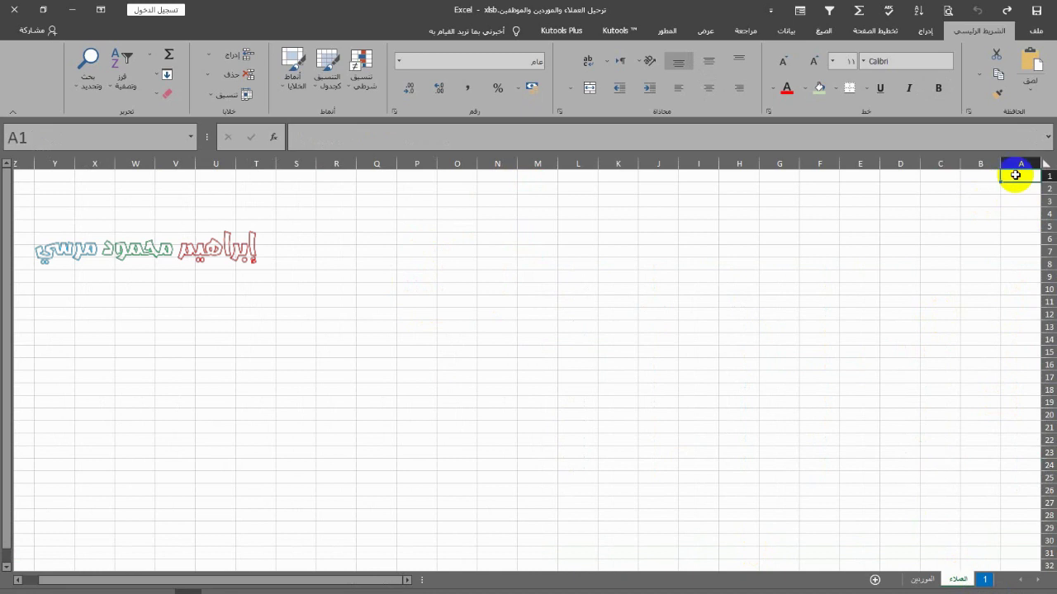
pyautogui.hotkey('ctrl', 'v')
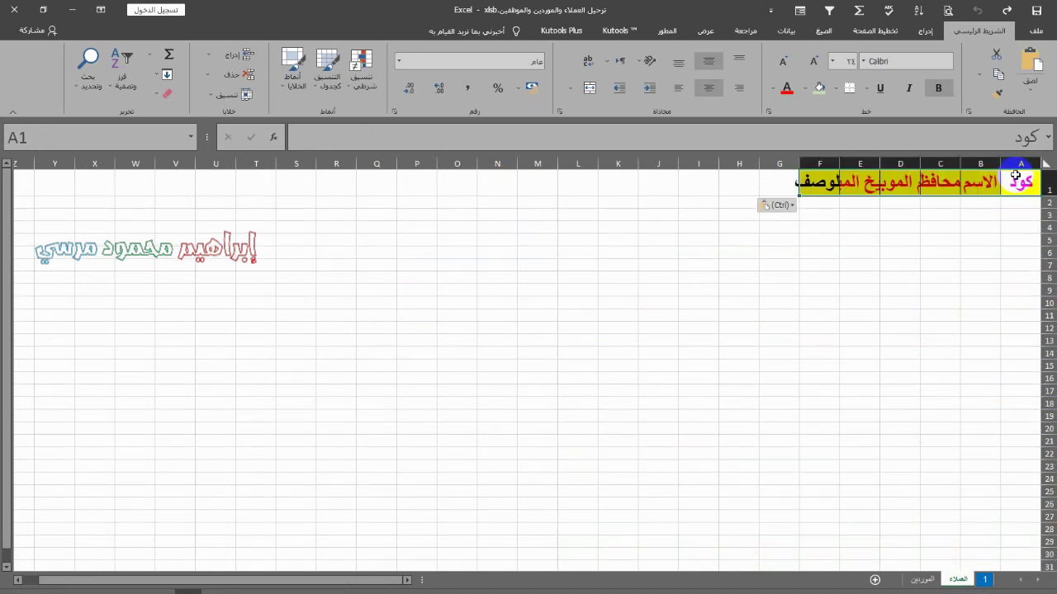
pyautogui.click(780, 205)
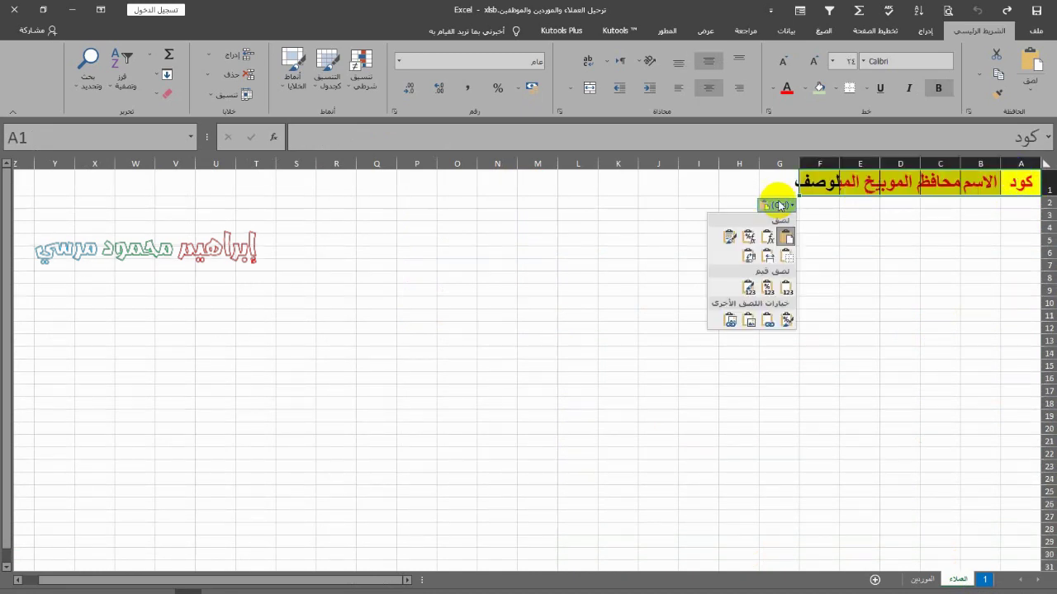
pyautogui.click(769, 260)
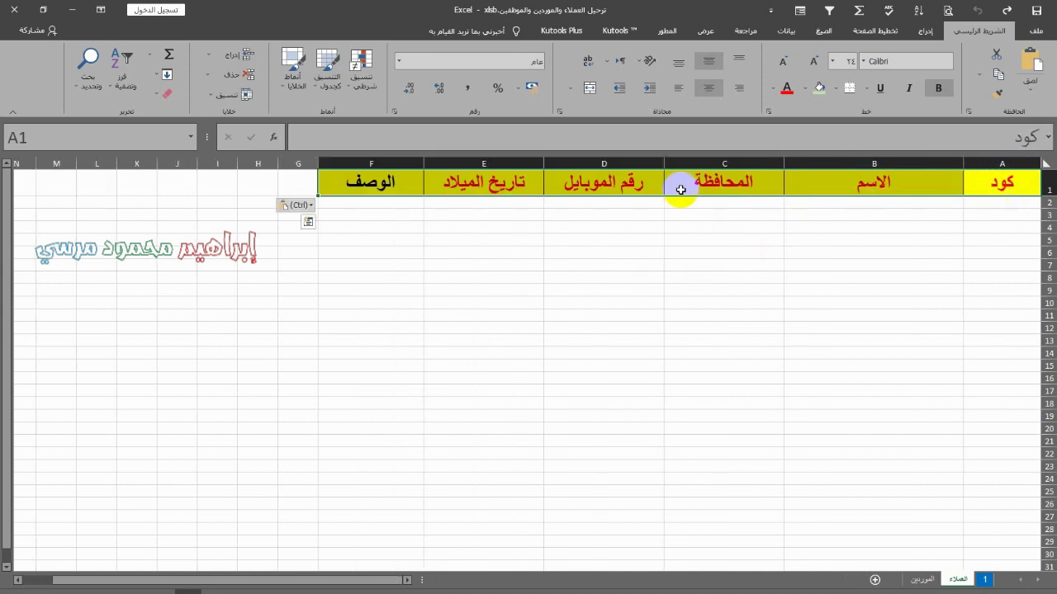
# Create the filter criteria on the العملاء sheet by entering الوصف in H1 and عملاء in H2
pyautogui.click(373, 164)
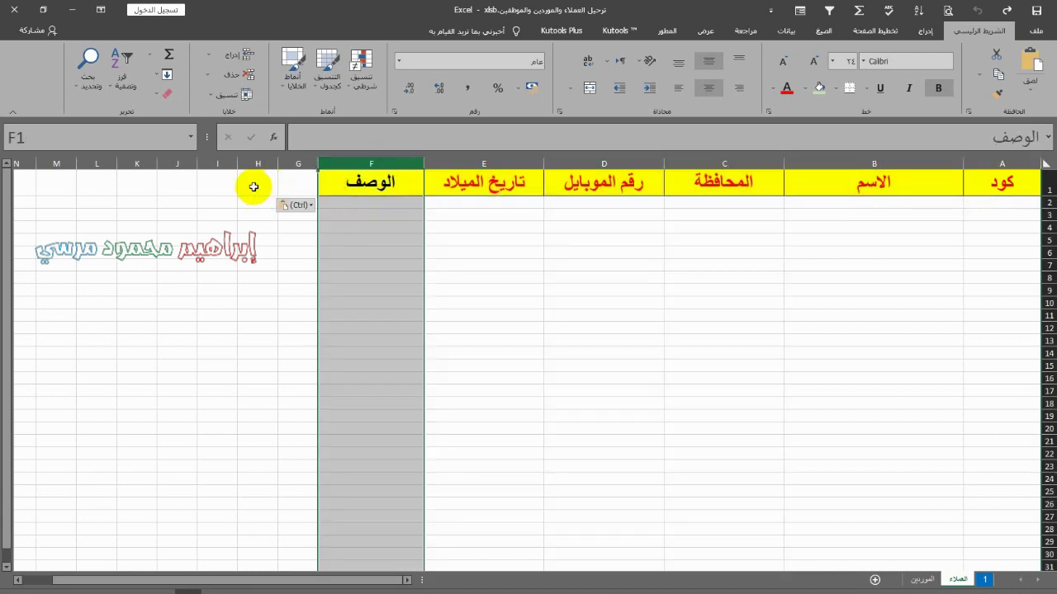
pyautogui.click(254, 186)
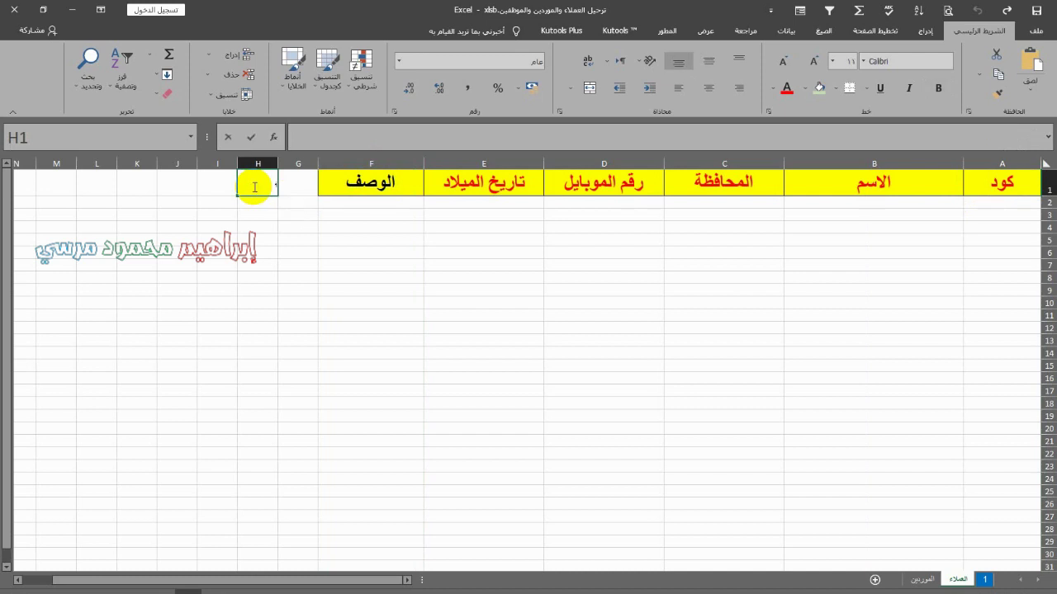
pyautogui.write('الوصف')
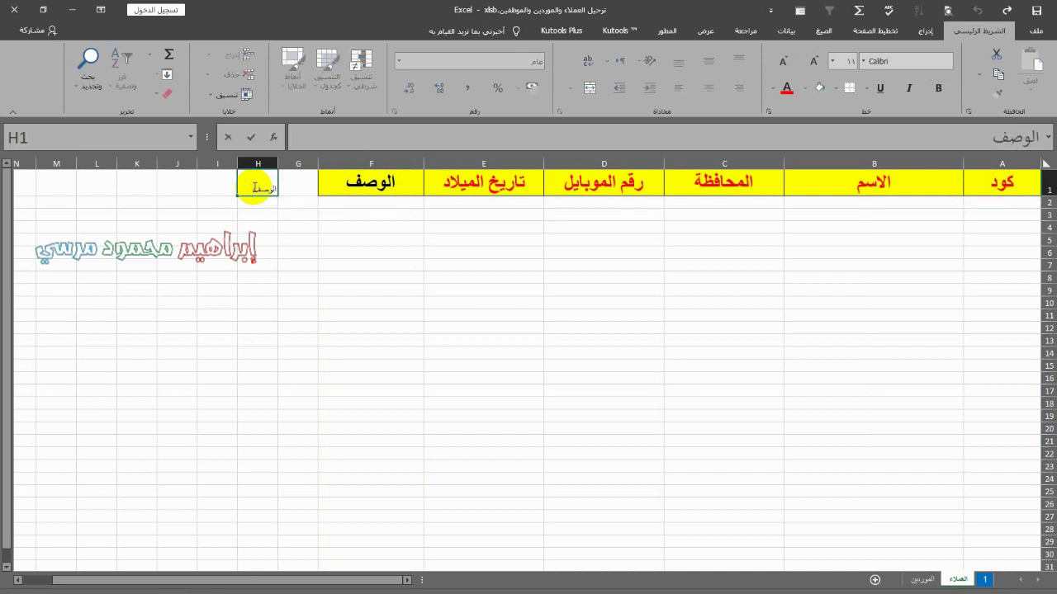
pyautogui.press('Return')
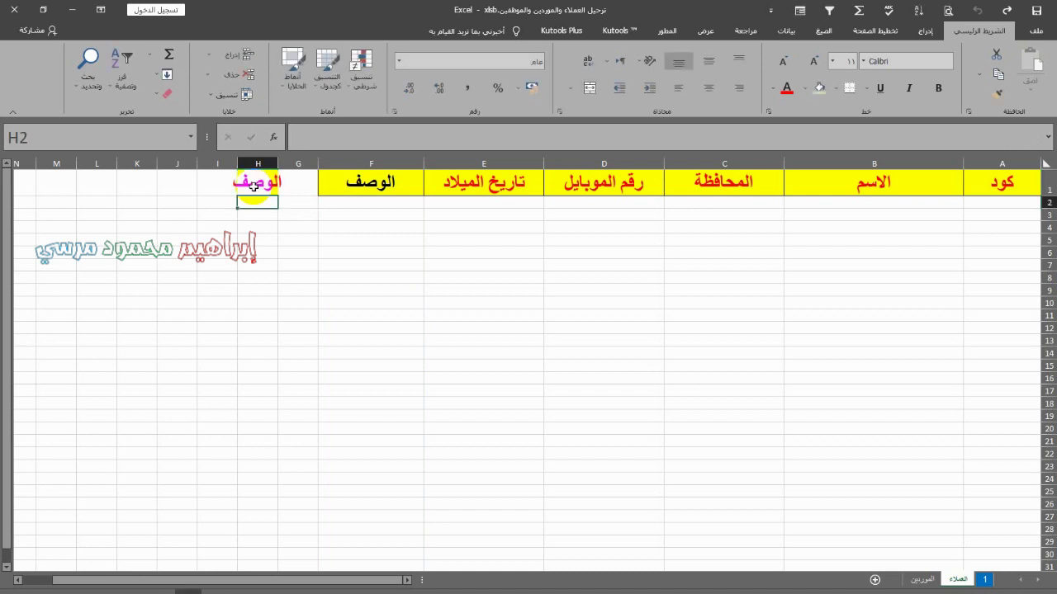
pyautogui.write('عملاء')
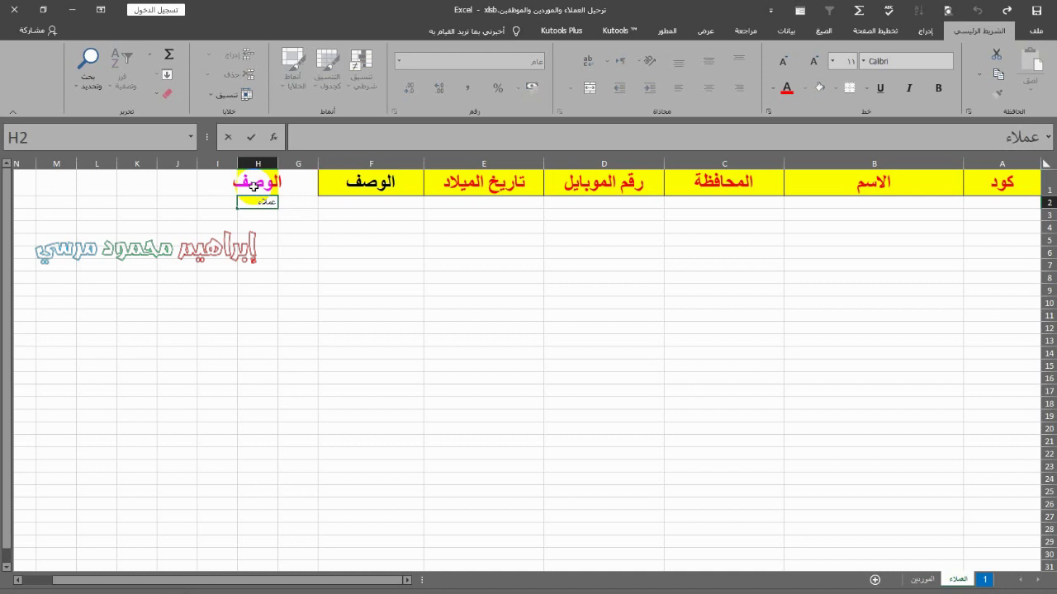
pyautogui.click(673, 361)
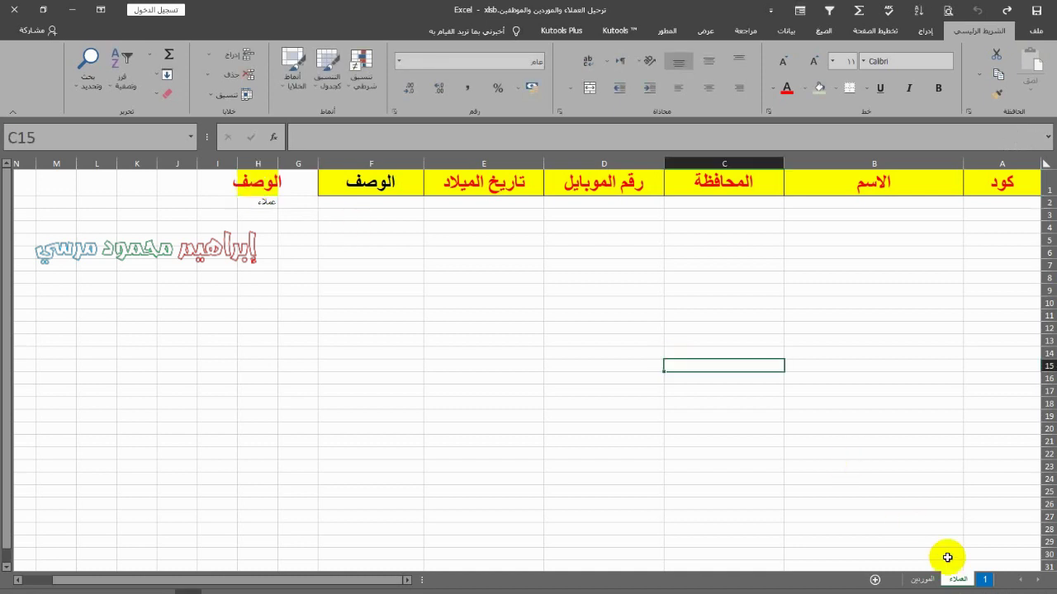
# Compare the الوصف entries on sheet 1 with the criterion in H2 of the العملاء sheet
pyautogui.click(982, 580)
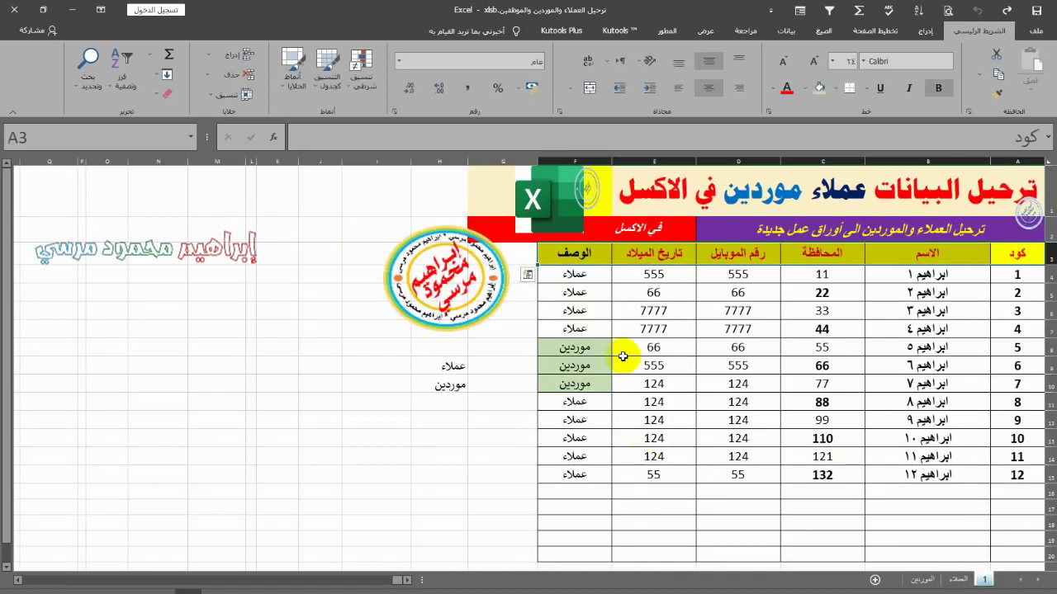
pyautogui.click(586, 286)
pyautogui.click(585, 272)
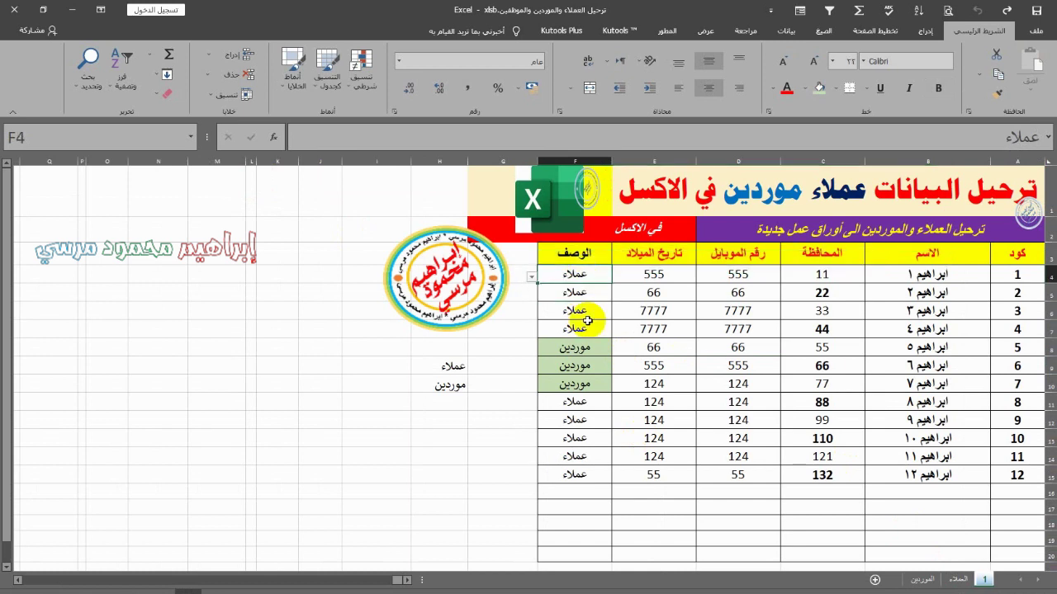
pyautogui.moveTo(581, 326); pyautogui.dragTo(594, 272)
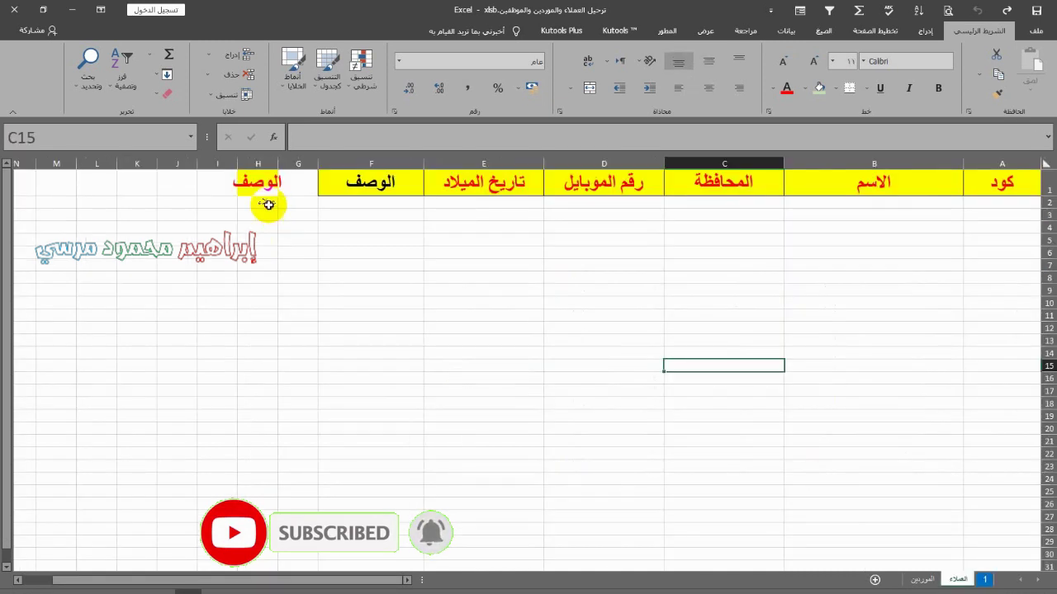
pyautogui.click(269, 204)
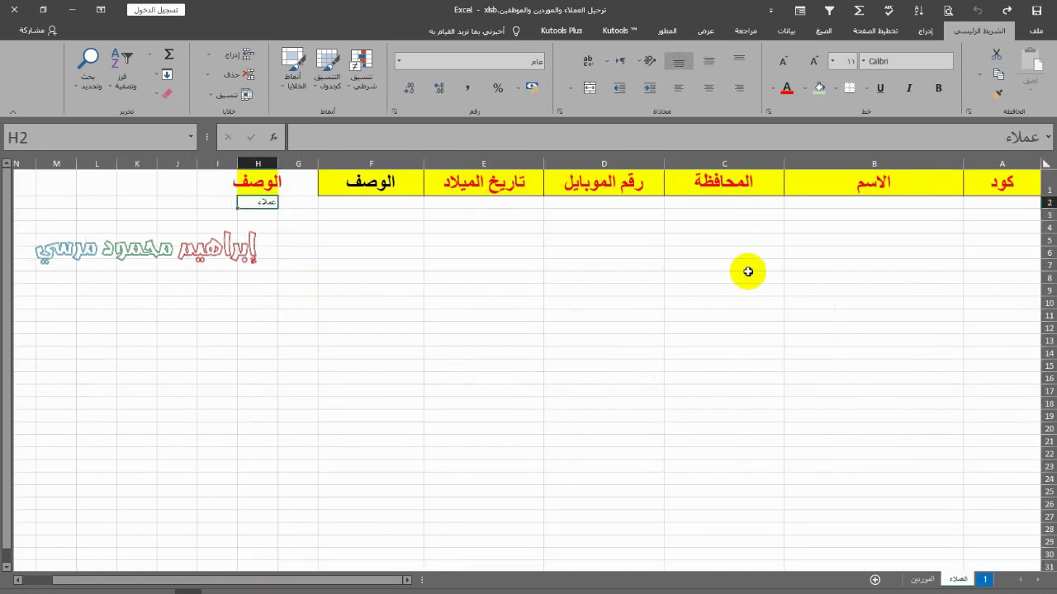
# Select cell C8 on the العملاء sheet and open the setup for recording a new macro
pyautogui.click(747, 274)
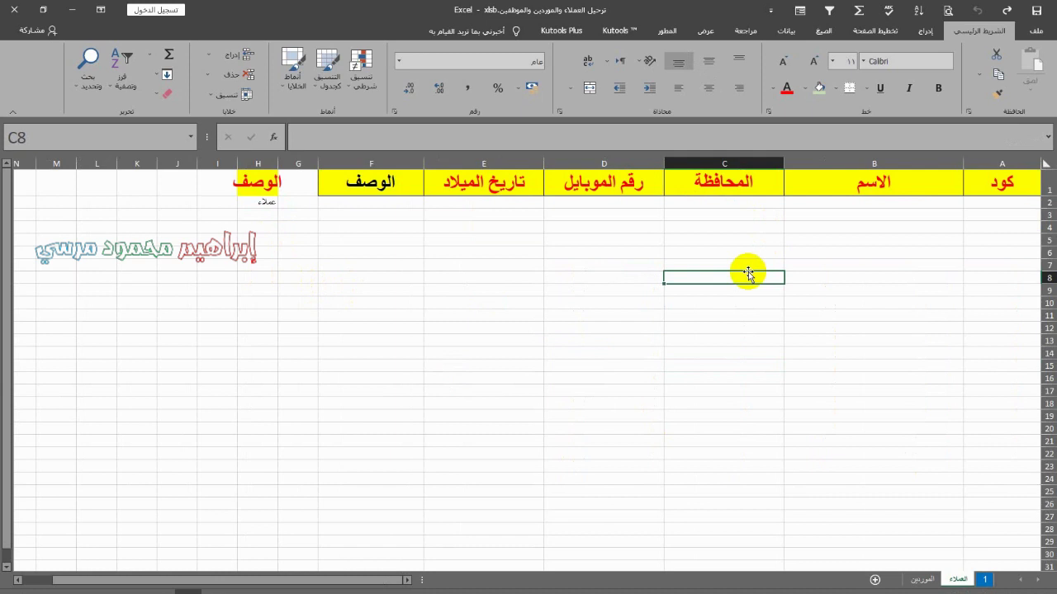
pyautogui.click(708, 33)
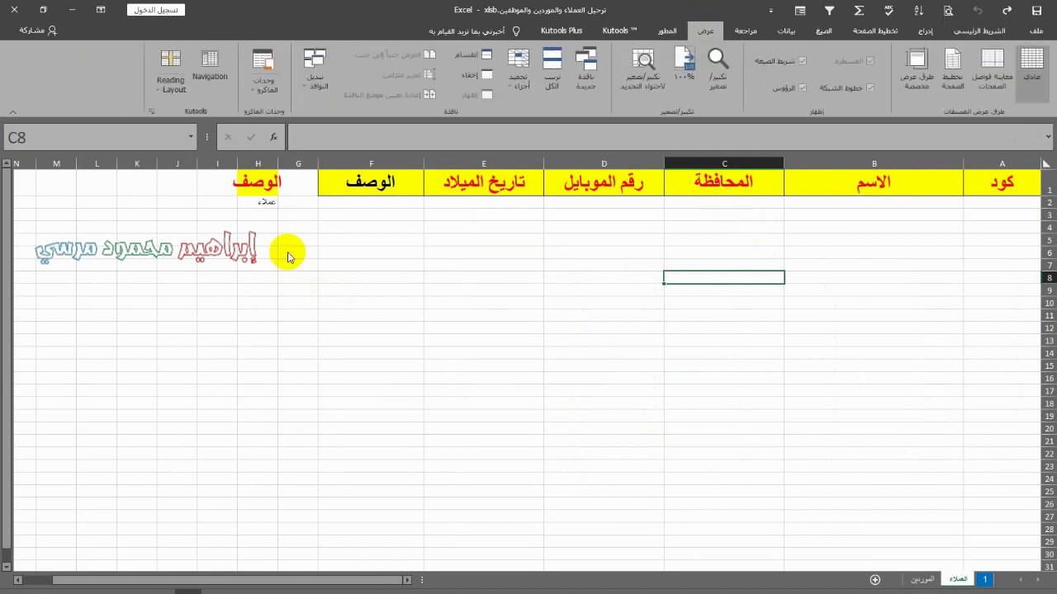
pyautogui.click(270, 94)
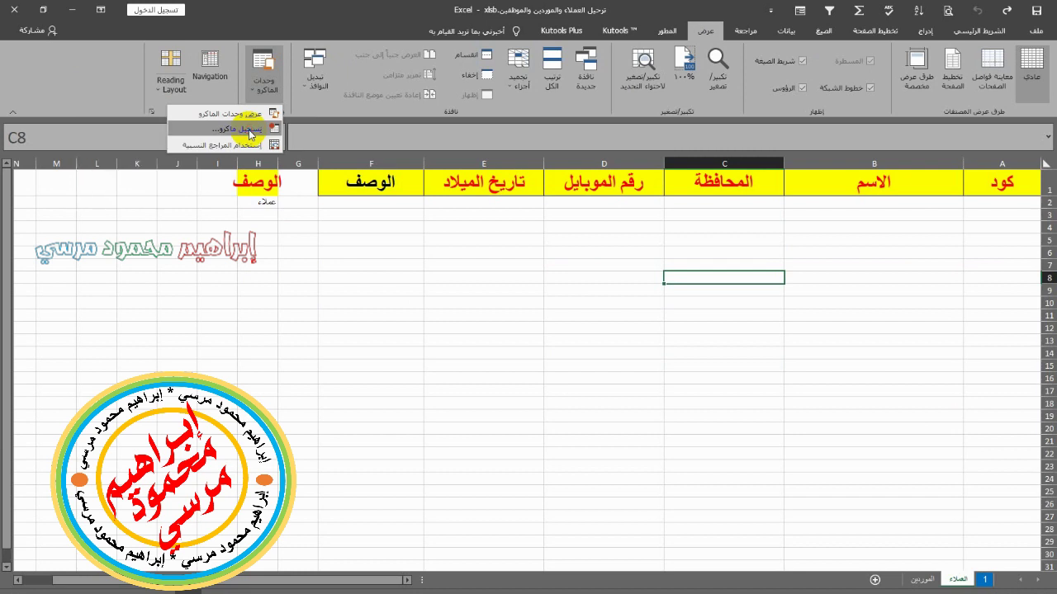
pyautogui.click(250, 132)
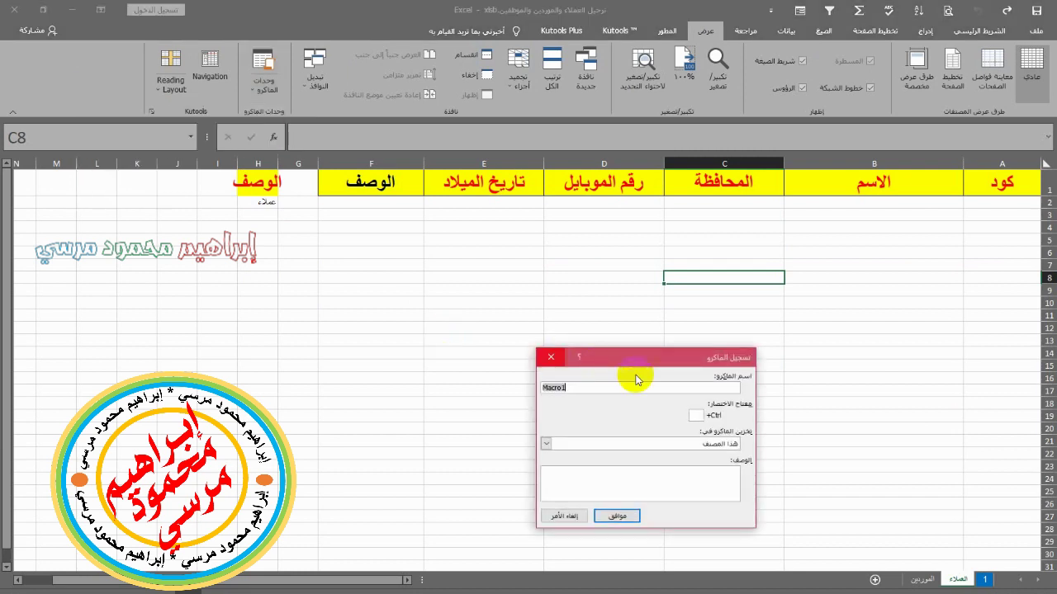
# Try to name the new macro 33 and c
pyautogui.write('33')
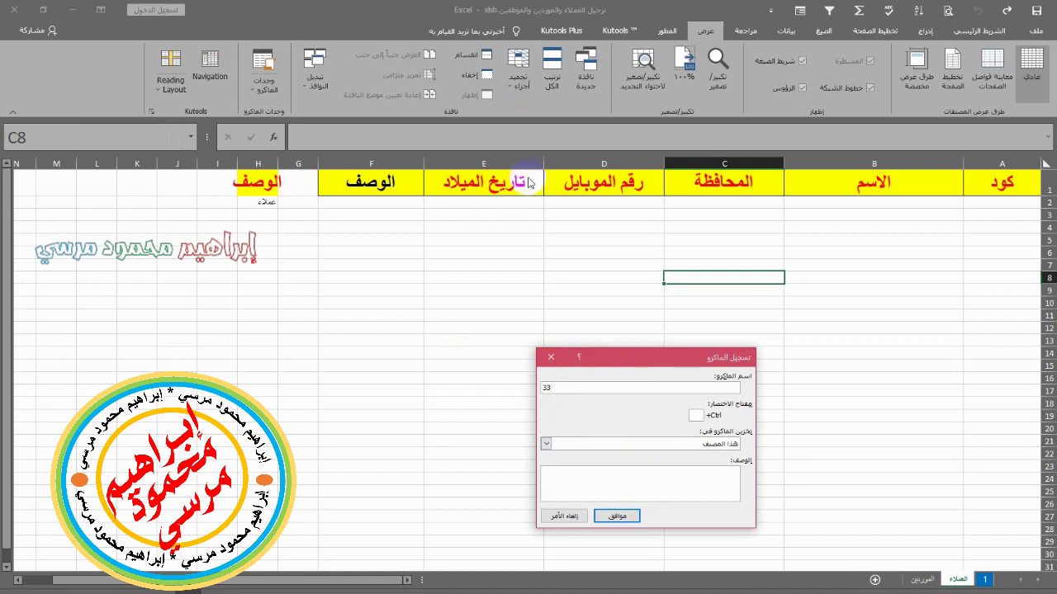
pyautogui.click(610, 517)
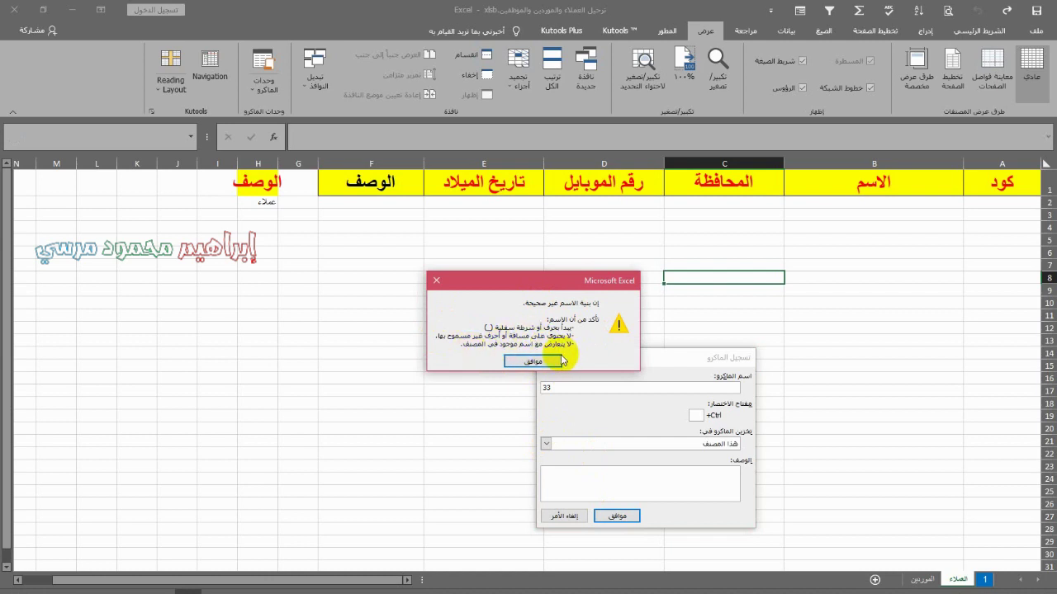
pyautogui.click(528, 362)
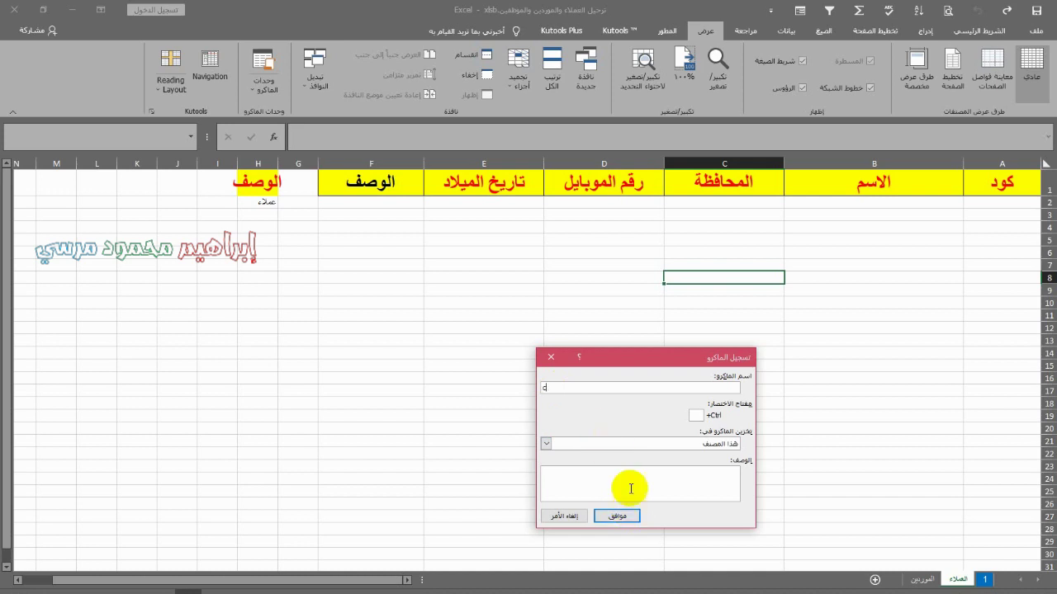
pyautogui.click(630, 516)
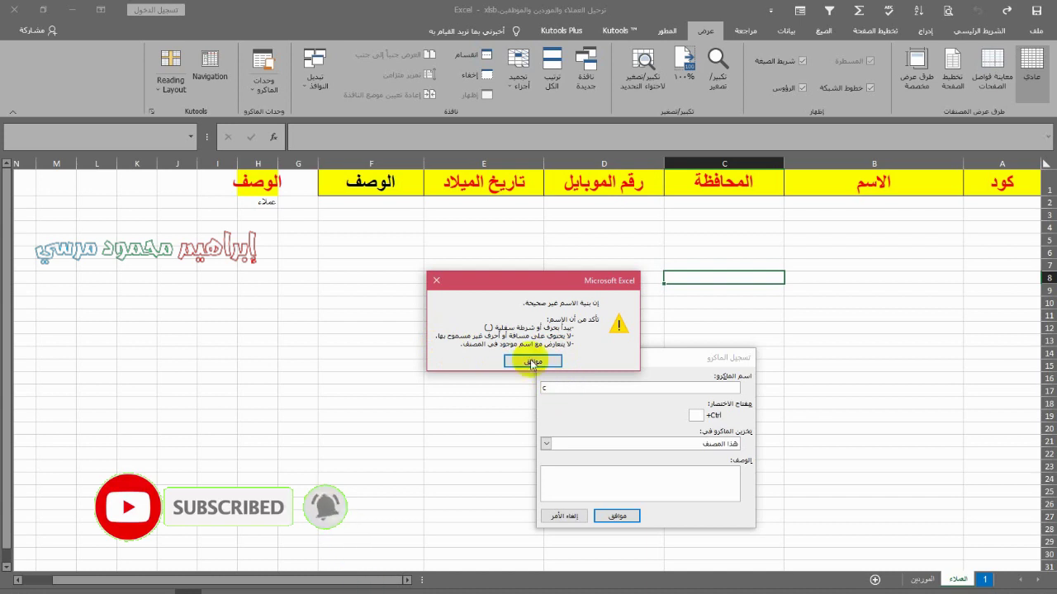
pyautogui.click(531, 361)
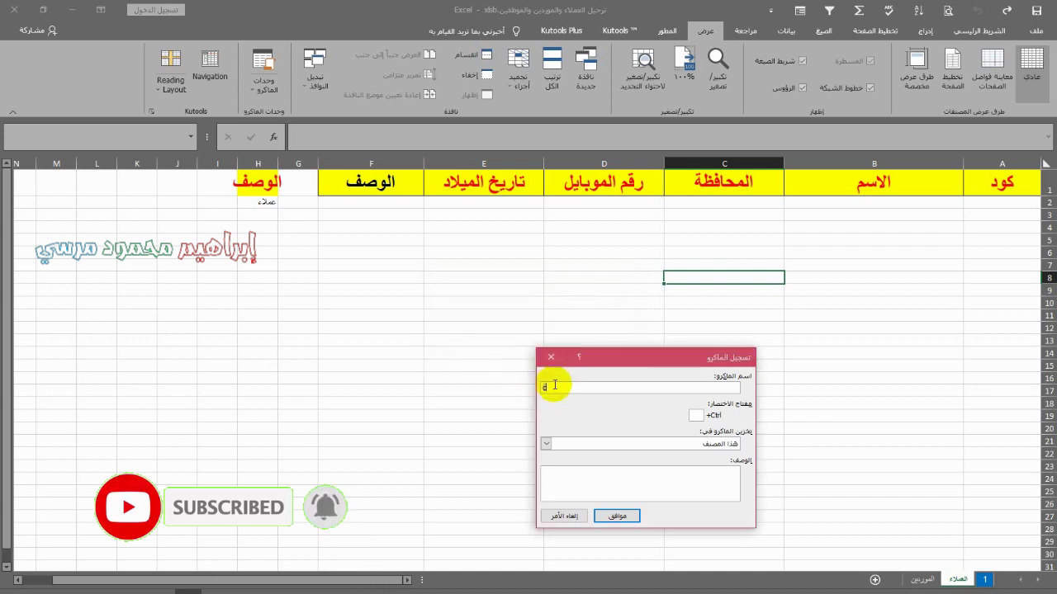
# Name the macro ccc and start recording it in this workbook
pyautogui.write('ccc')
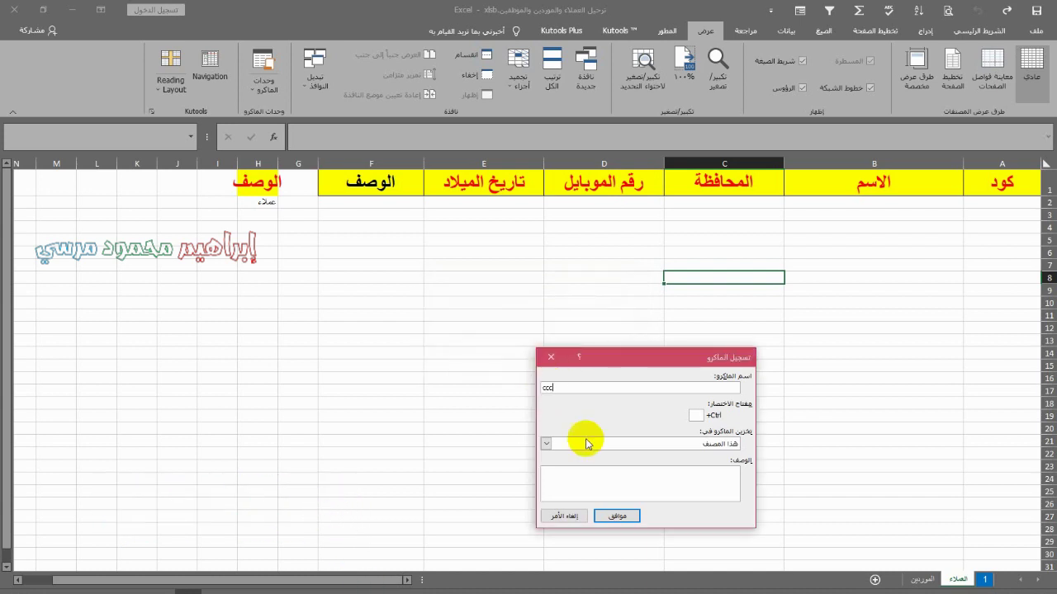
pyautogui.click(625, 517)
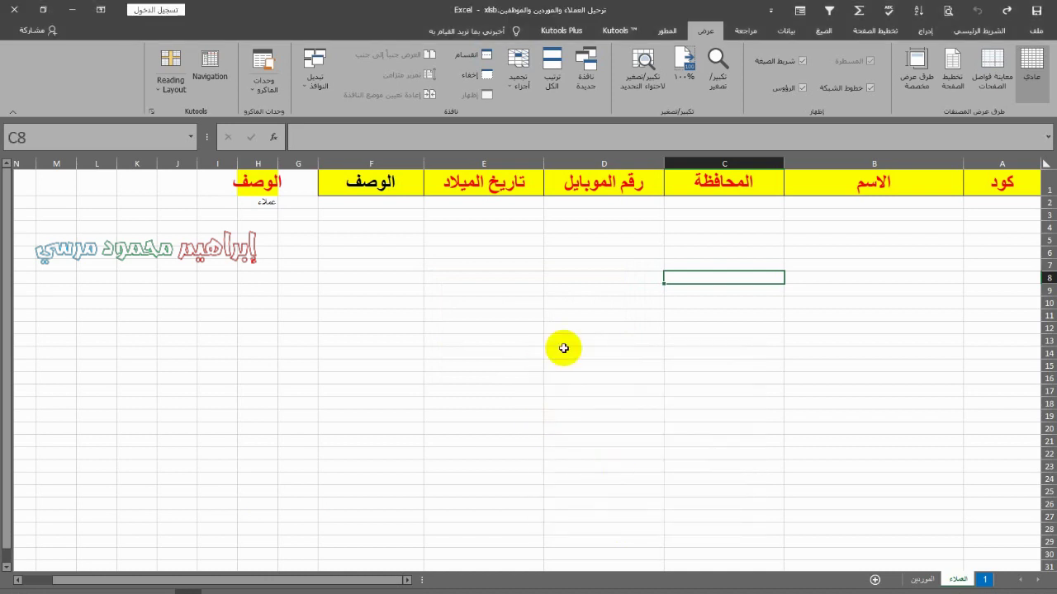
# Set up an advanced filter that copies to another location, using A3:F20 on sheet 1 as the list range
pyautogui.click(790, 32)
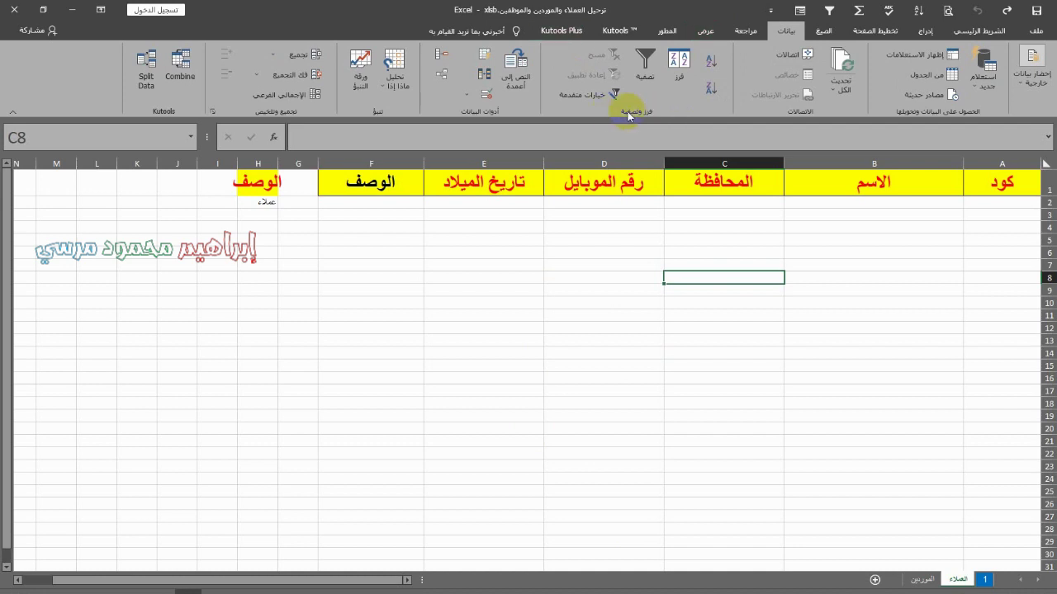
pyautogui.click(584, 97)
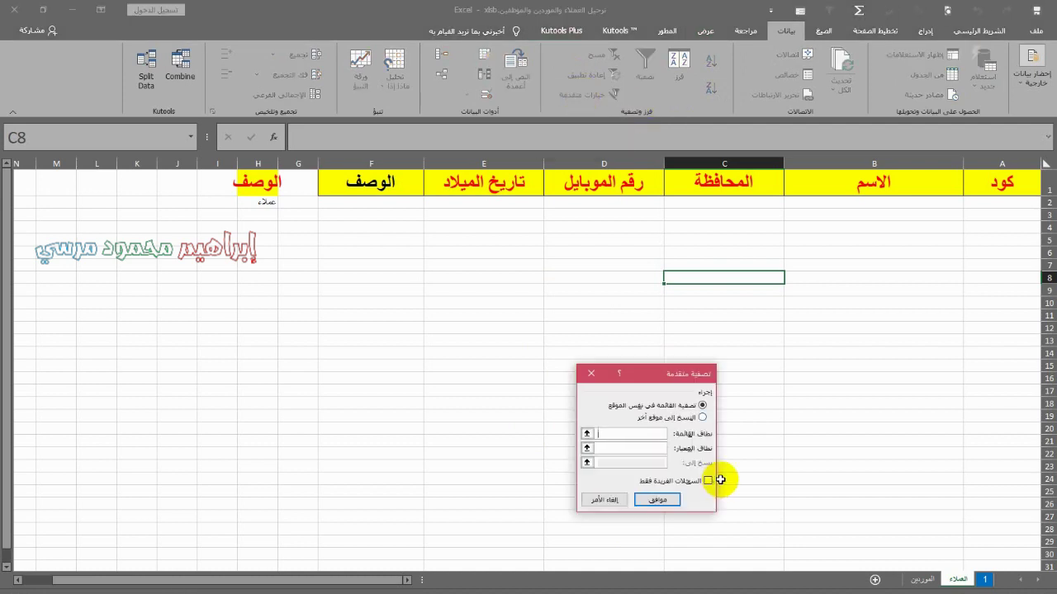
pyautogui.click(637, 435)
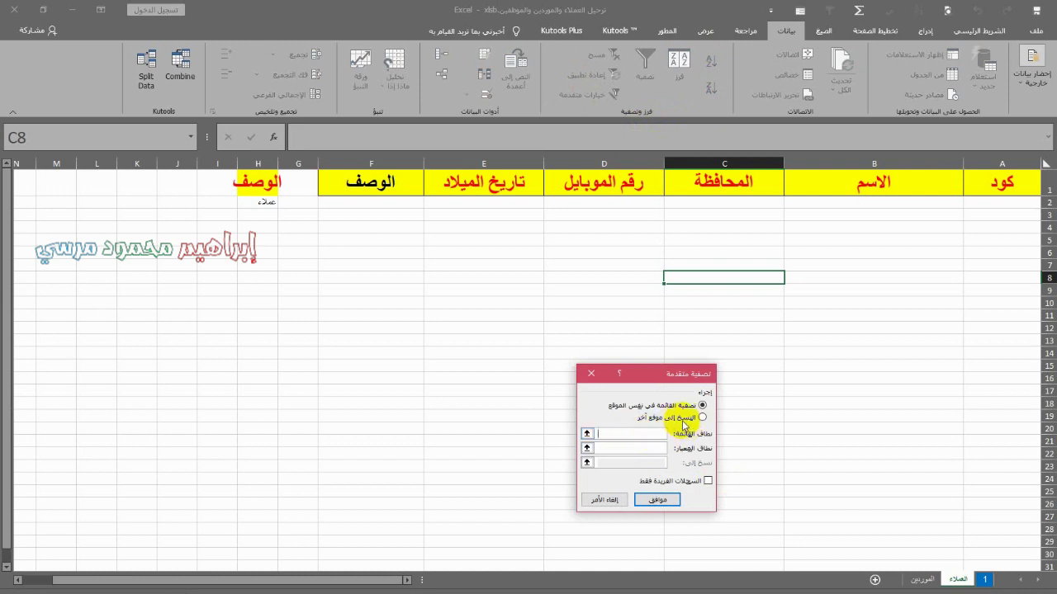
pyautogui.moveTo(656, 383); pyautogui.dragTo(602, 281)
pyautogui.click(647, 316)
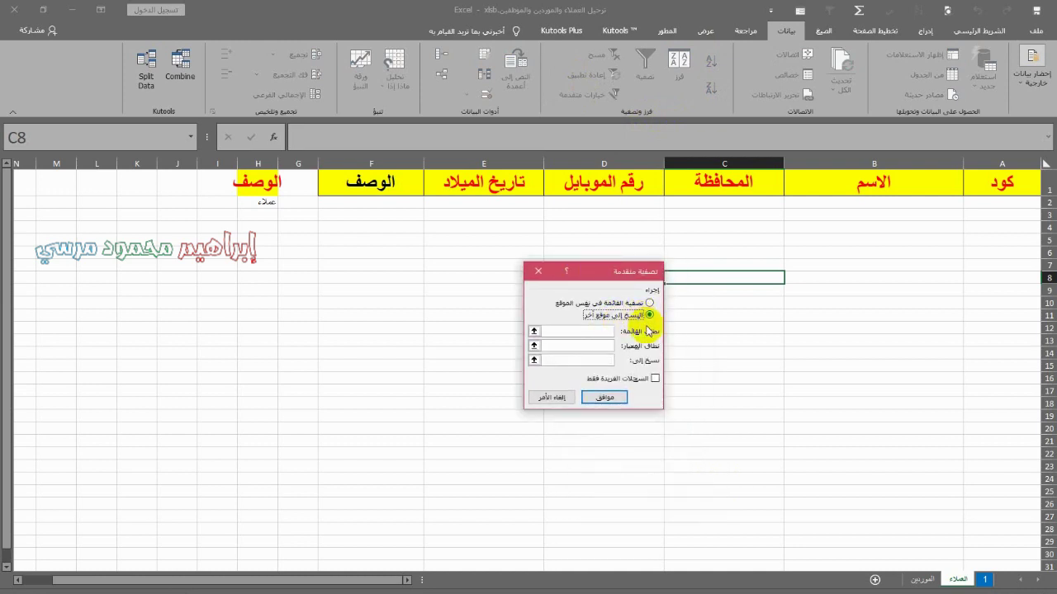
pyautogui.click(533, 331)
pyautogui.click(984, 580)
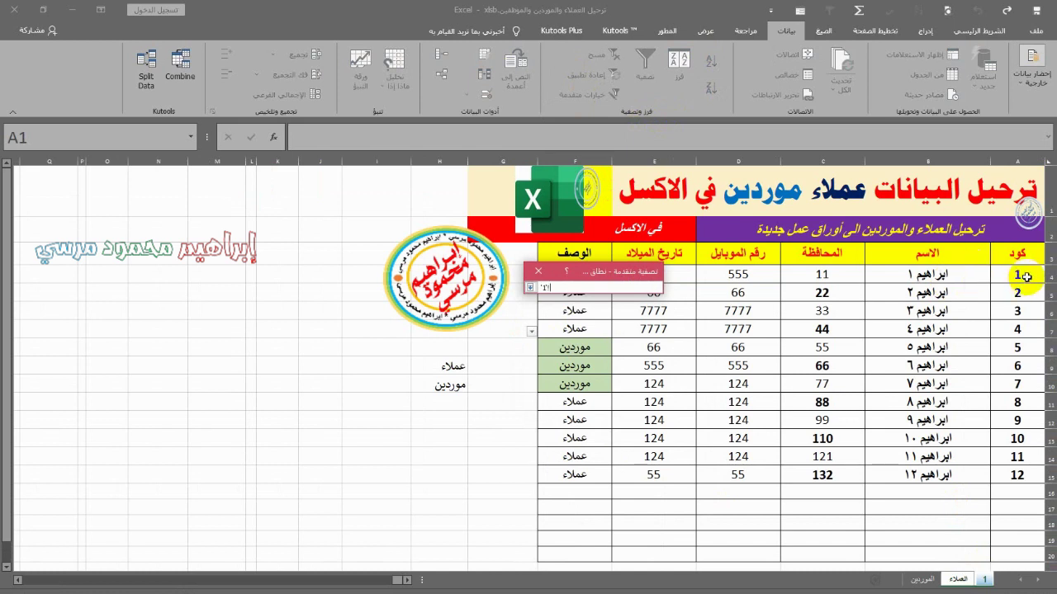
pyautogui.moveTo(1024, 256); pyautogui.dragTo(571, 551)
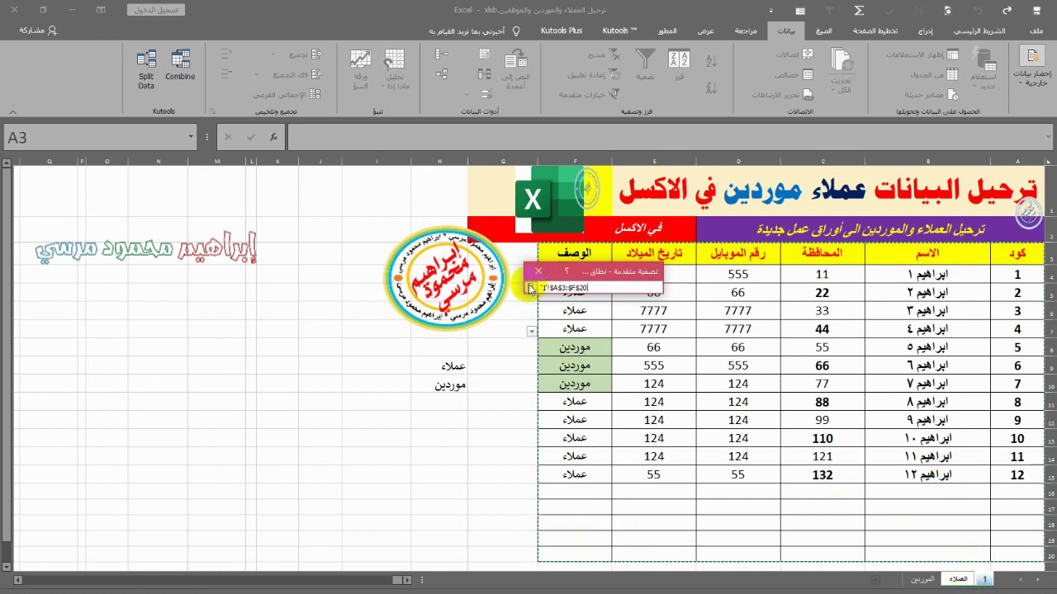
pyautogui.click(529, 288)
# Set the criteria range to H1:H2 and the copy destination to A1:F1 on the العملاء sheet, and run the advanced filter
pyautogui.click(564, 346)
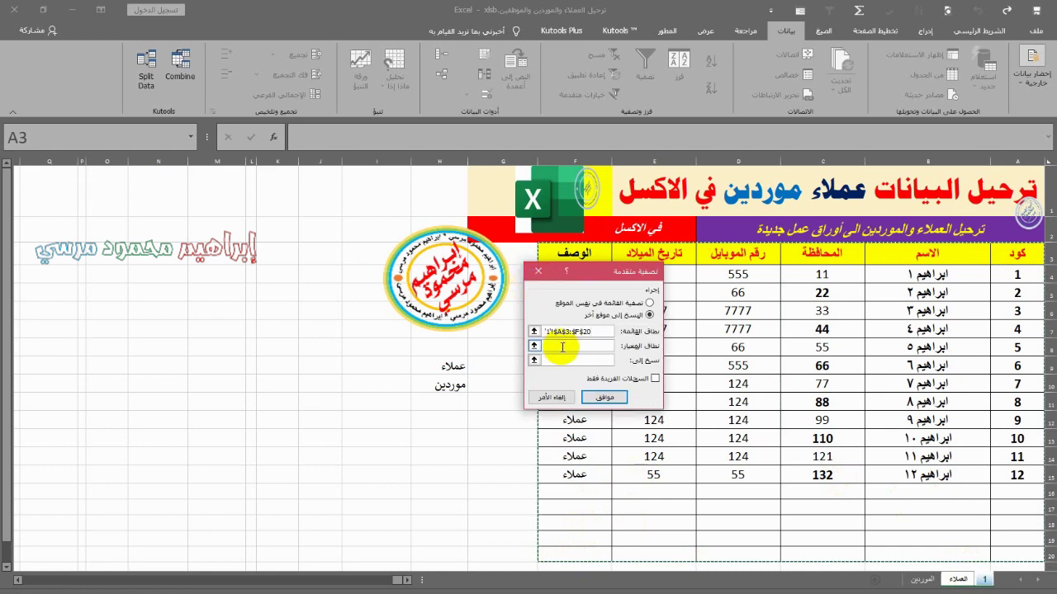
pyautogui.hotkey('ctrl', 'pagedown')
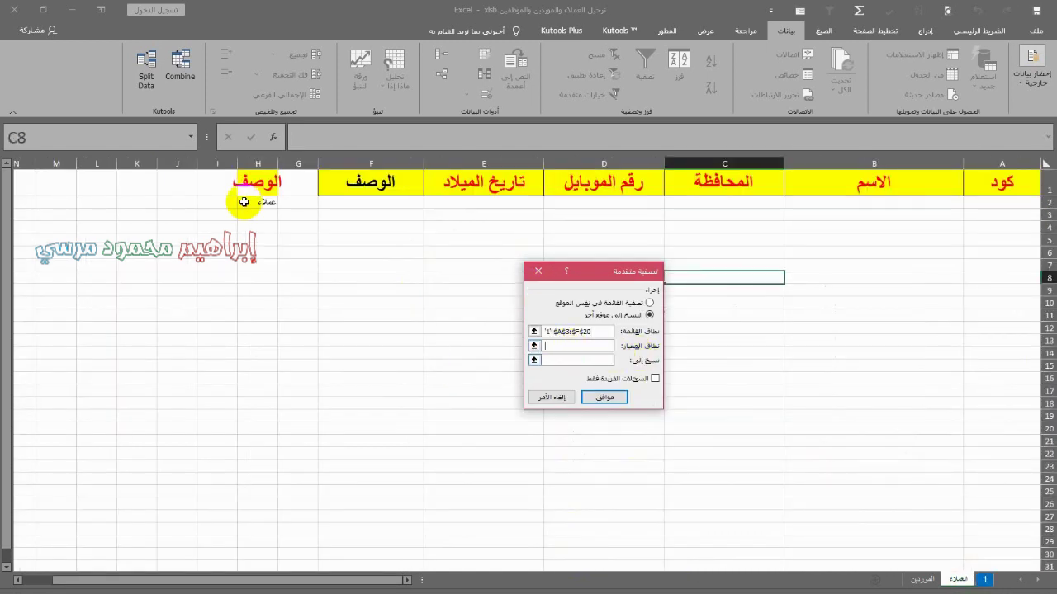
pyautogui.moveTo(253, 184); pyautogui.dragTo(264, 202)
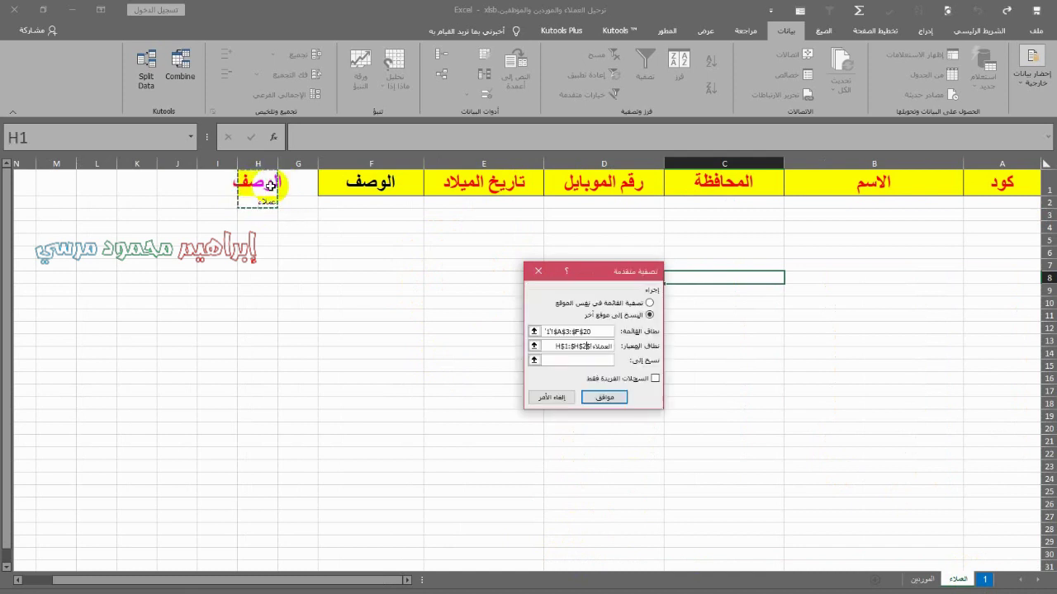
pyautogui.click(596, 360)
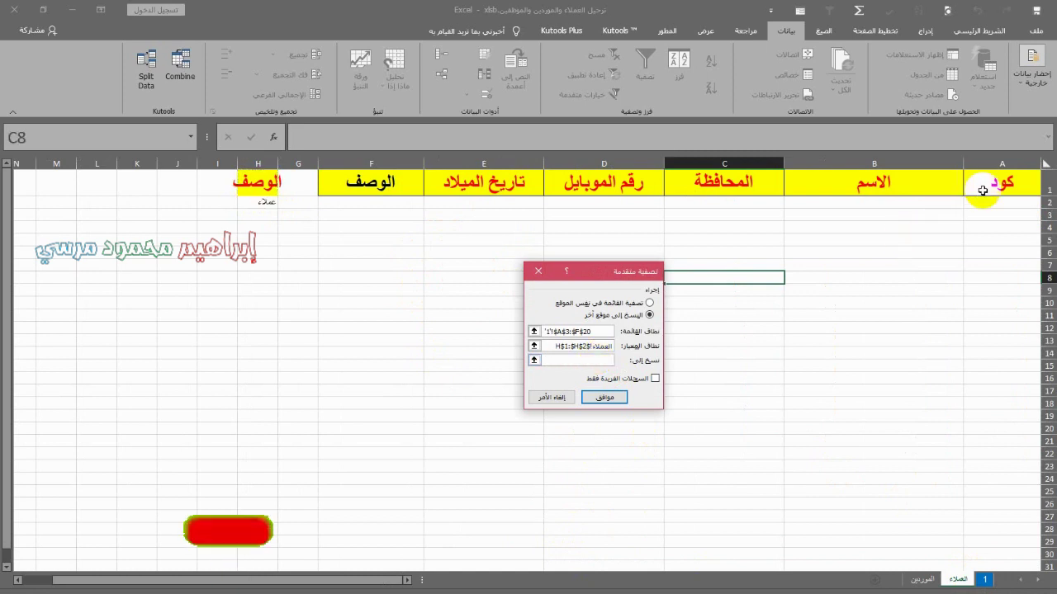
pyautogui.moveTo(967, 186); pyautogui.dragTo(401, 184)
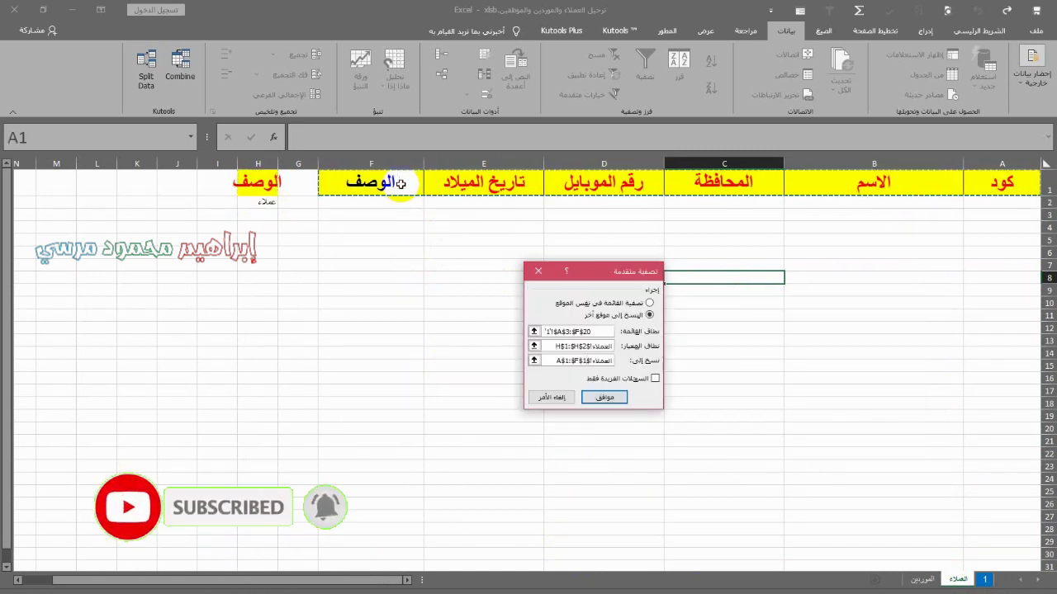
pyautogui.click(621, 402)
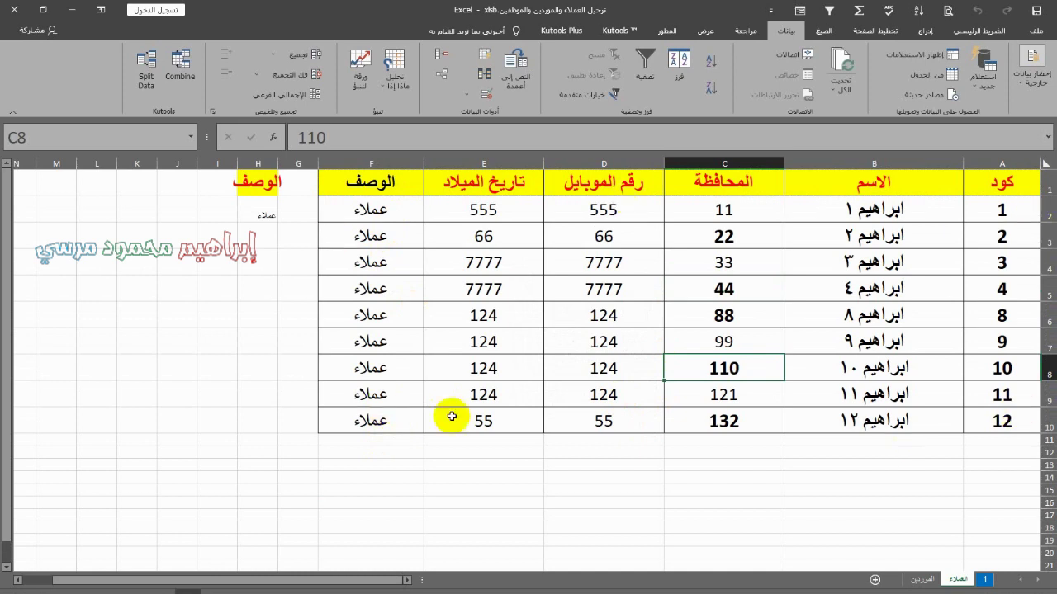
# Stop recording the macro and review the copied entries in B2:B10 of the العملاء sheet
pyautogui.click(705, 32)
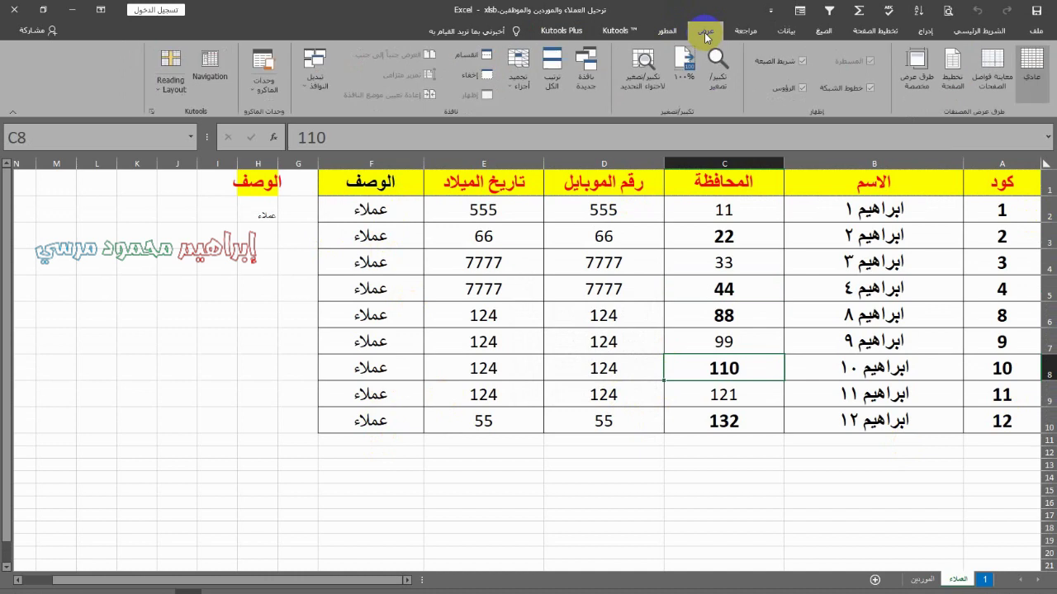
pyautogui.click(269, 91)
pyautogui.click(269, 134)
pyautogui.moveTo(931, 218); pyautogui.dragTo(927, 421)
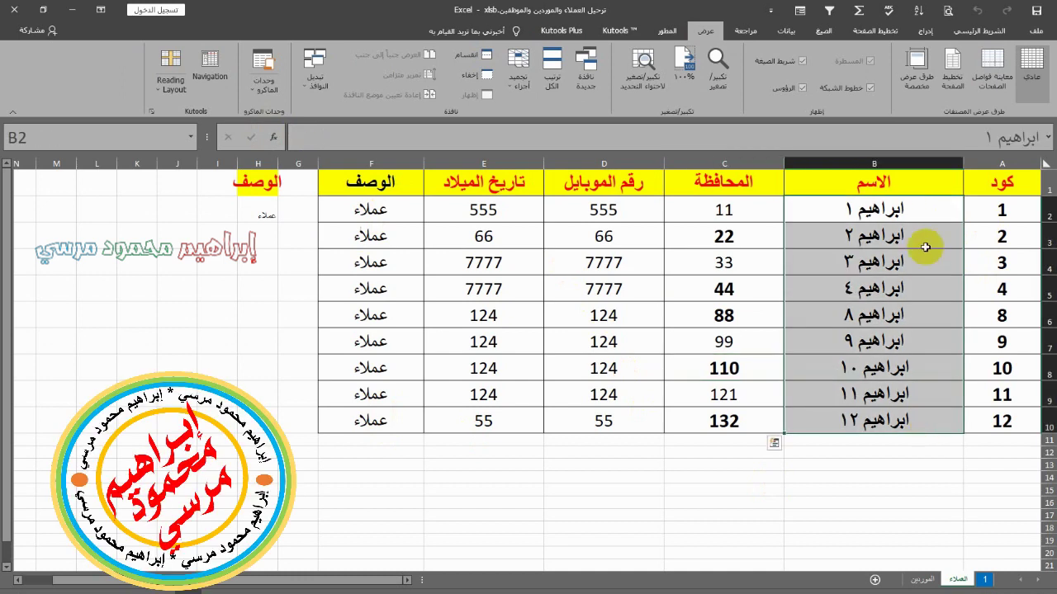
pyautogui.click(1002, 424)
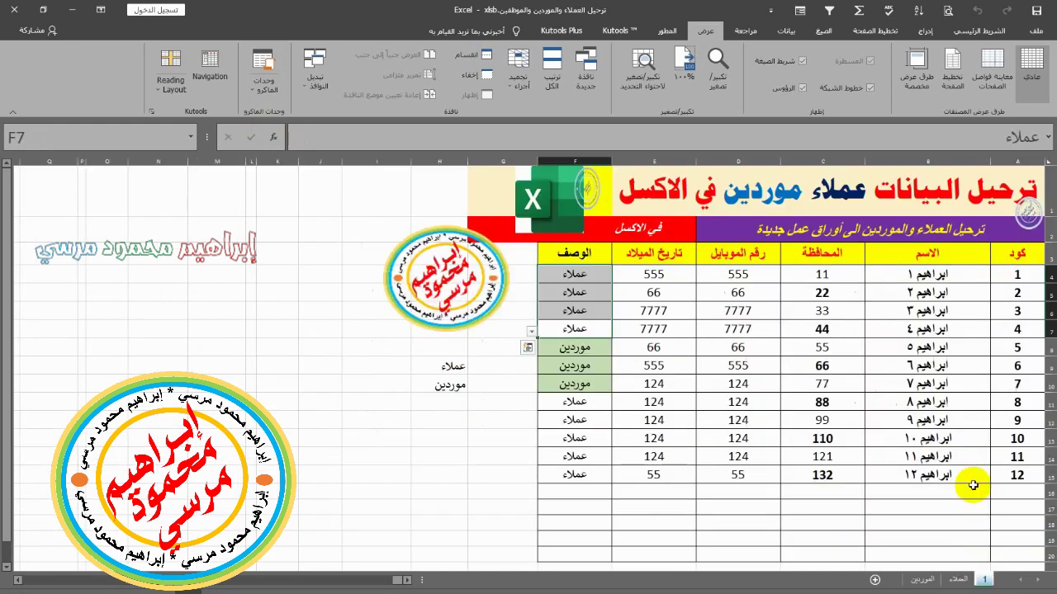
# Add record 13 in row 16 of sheet 1 by continuing the entries from row 15, and choose عملاء as its الوصف
pyautogui.click(1018, 492)
pyautogui.click(971, 493)
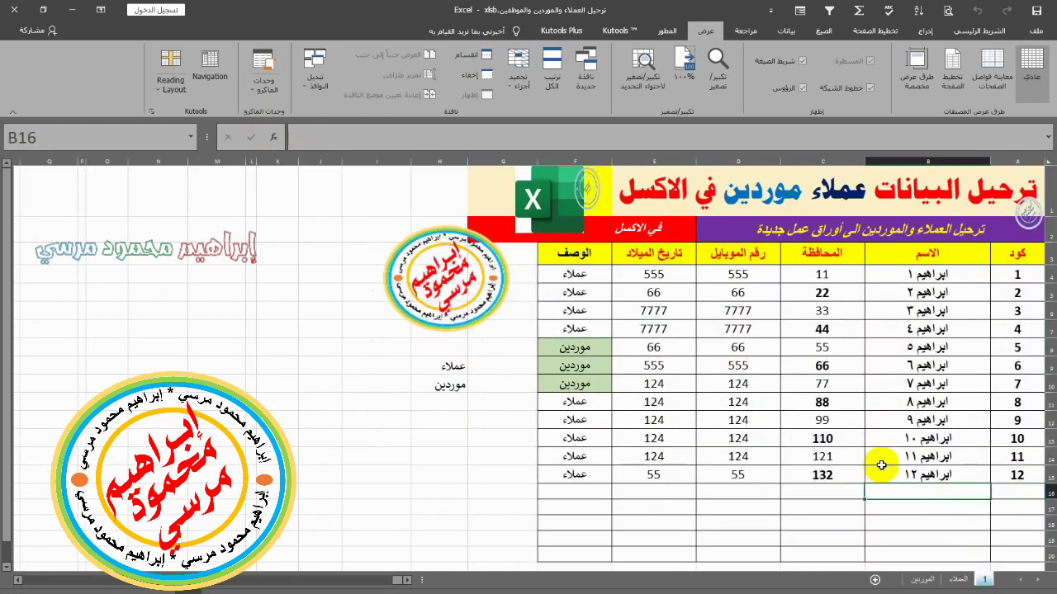
pyautogui.click(869, 482)
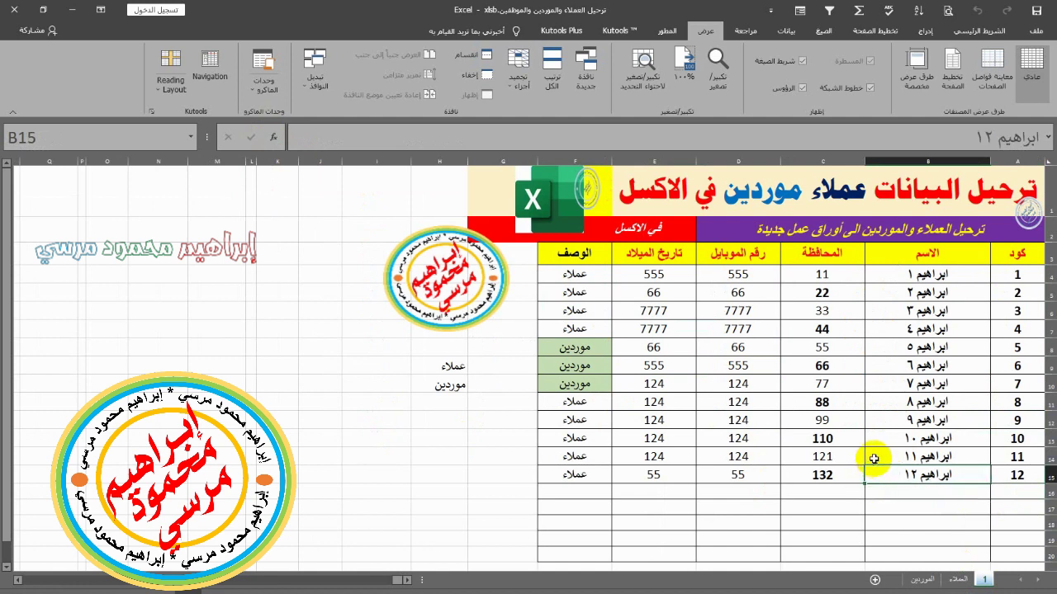
pyautogui.moveTo(868, 457); pyautogui.dragTo(548, 495)
pyautogui.click(548, 490)
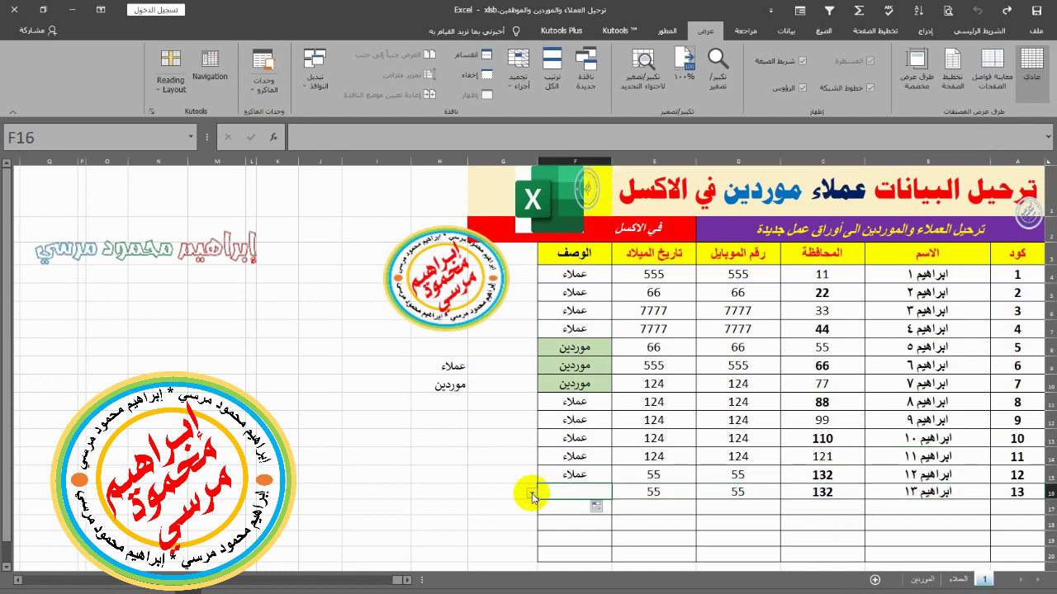
pyautogui.click(531, 493)
pyautogui.click(565, 505)
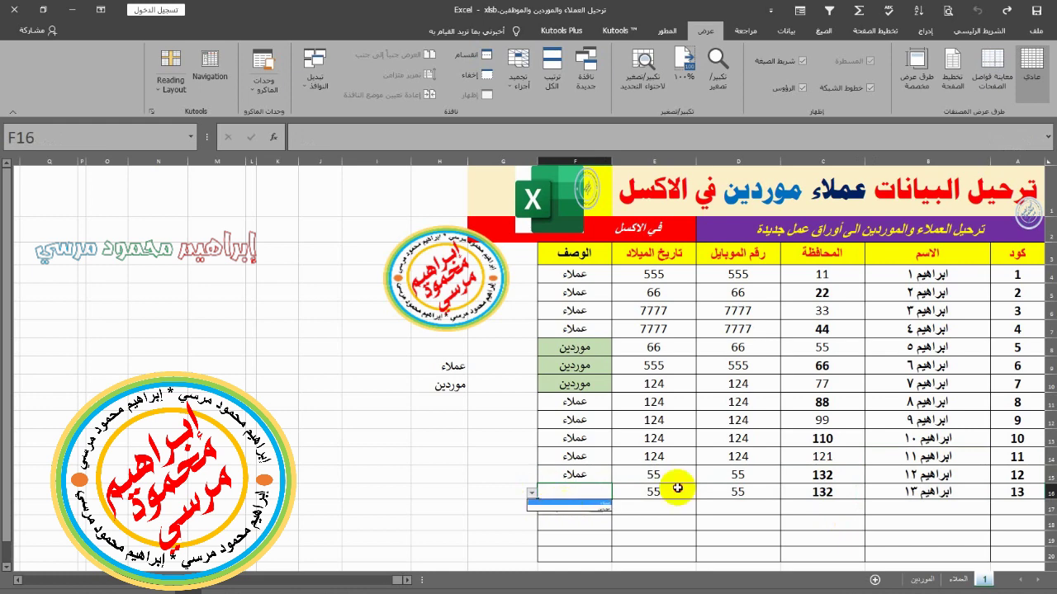
pyautogui.click(682, 488)
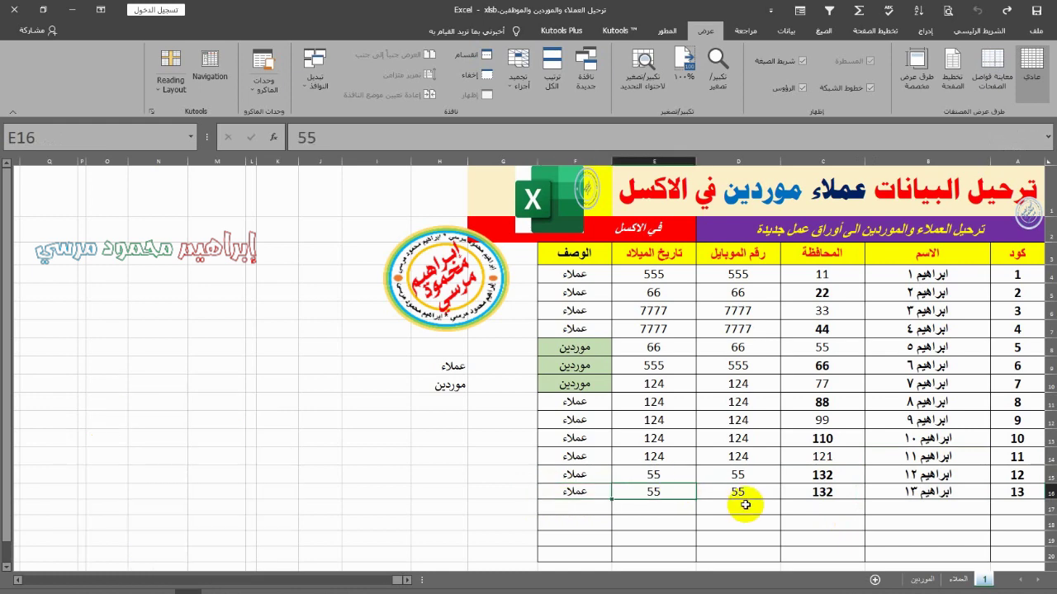
# Check the rows below record 12 on the العملاء sheet for the newly added customer record
pyautogui.click(956, 579)
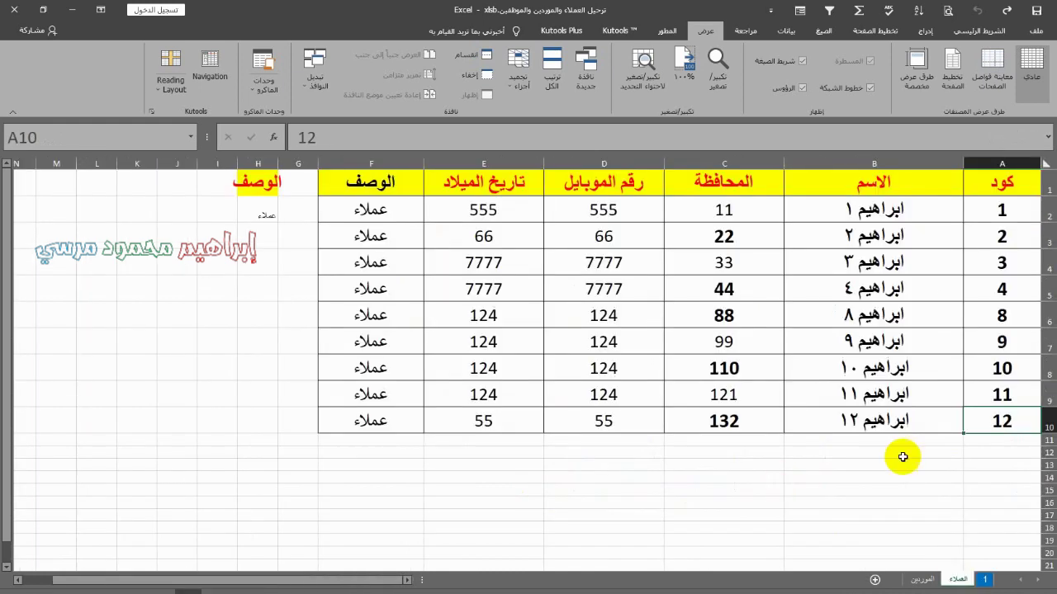
pyautogui.click(954, 451)
pyautogui.moveTo(999, 439); pyautogui.dragTo(389, 441)
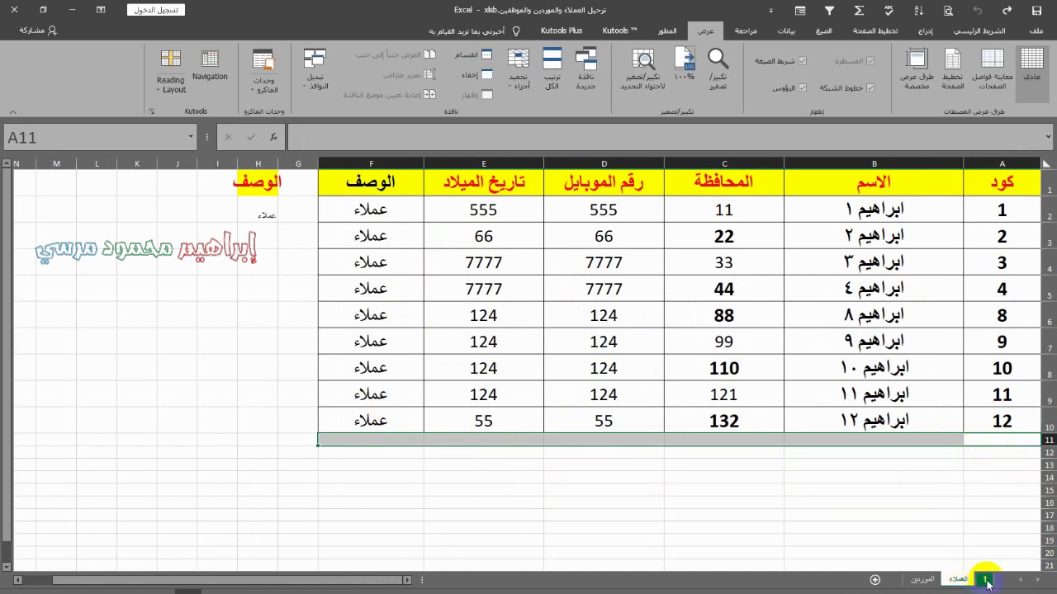
pyautogui.click(958, 580)
pyautogui.click(957, 582)
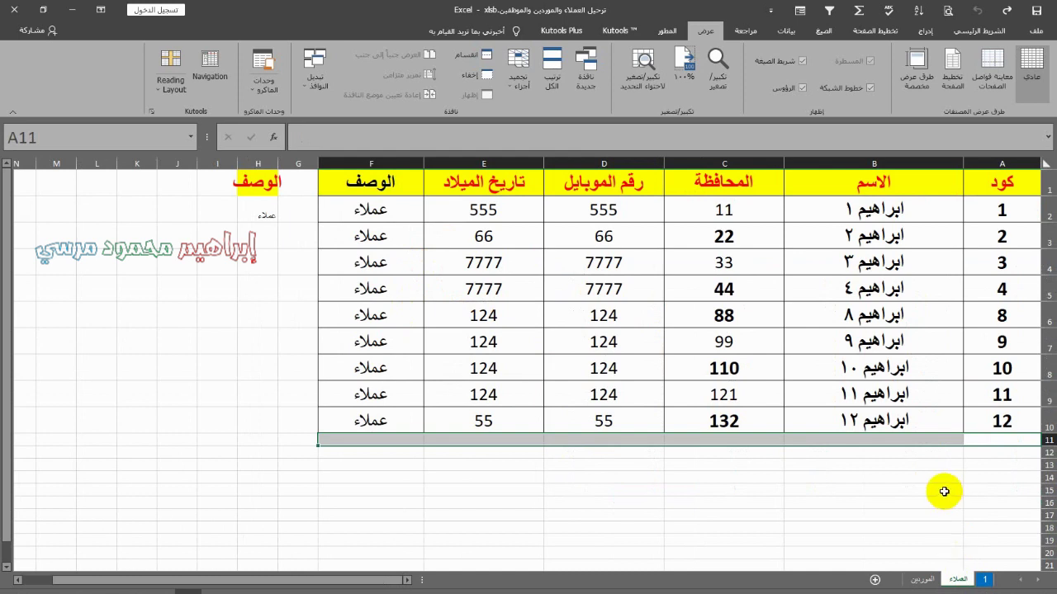
pyautogui.click(837, 488)
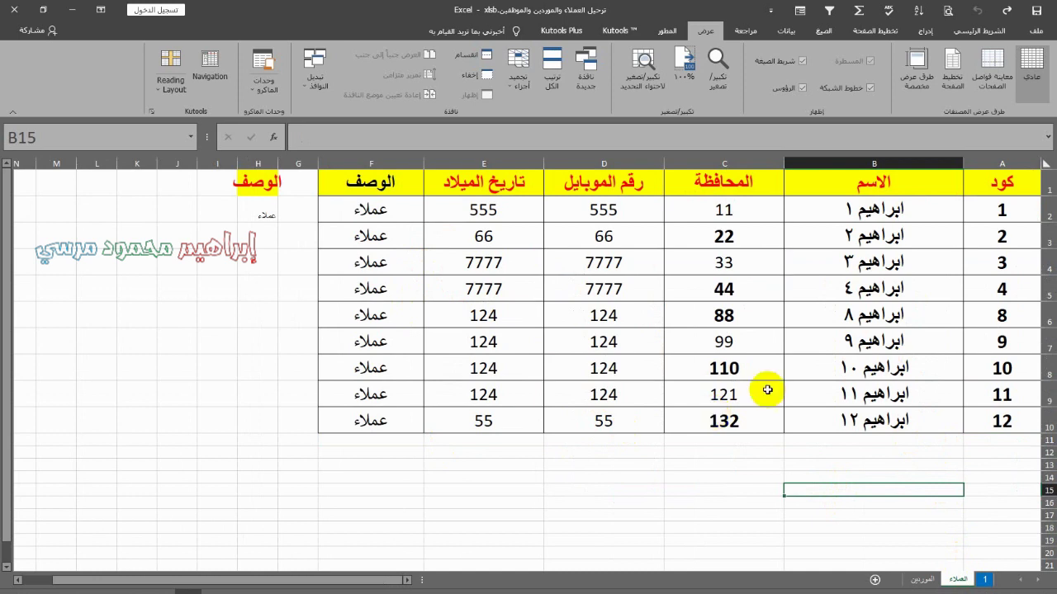
# Open the VBA code of the العملاء sheet and start a Worksheet event procedure in it
pyautogui.rightClick(959, 580)
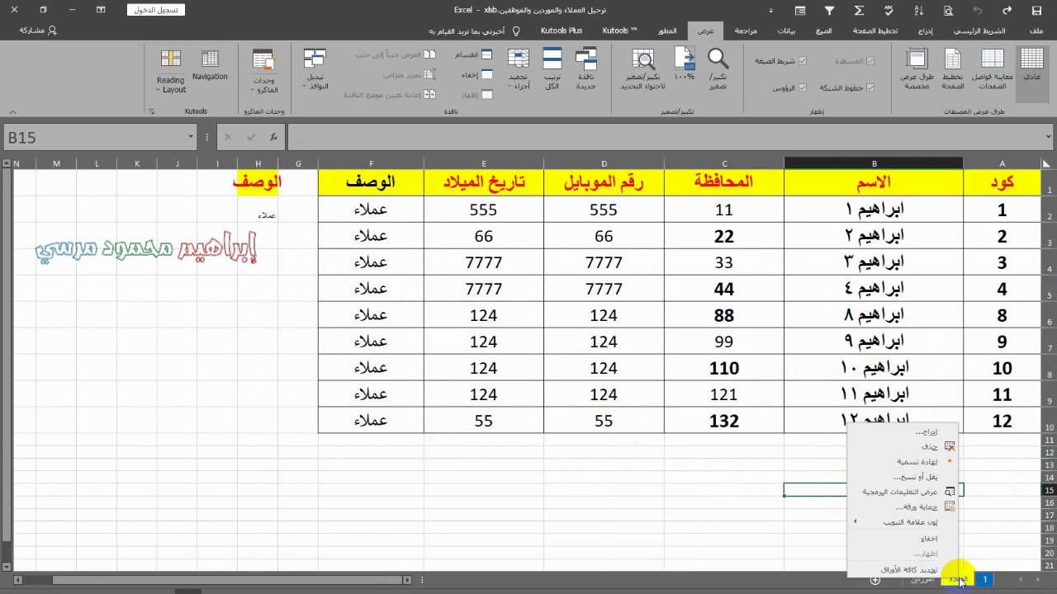
pyautogui.click(888, 493)
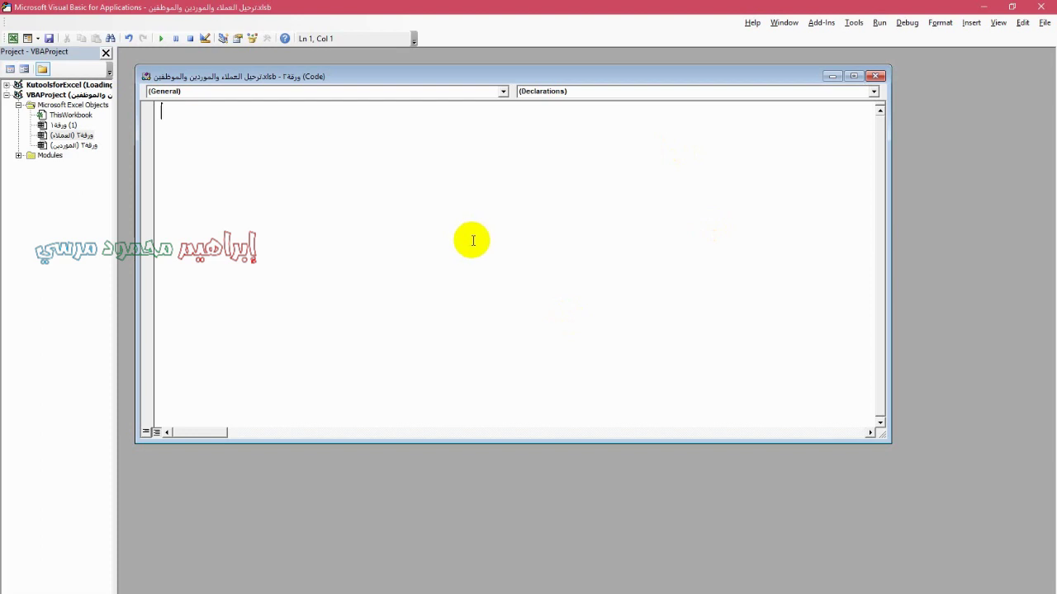
pyautogui.click(503, 92)
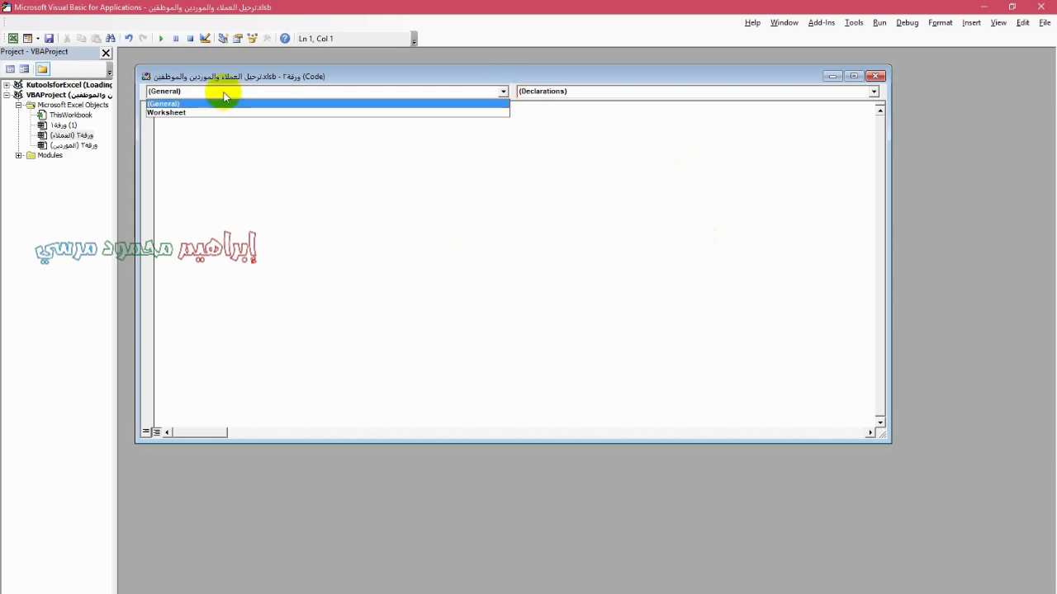
pyautogui.click(199, 112)
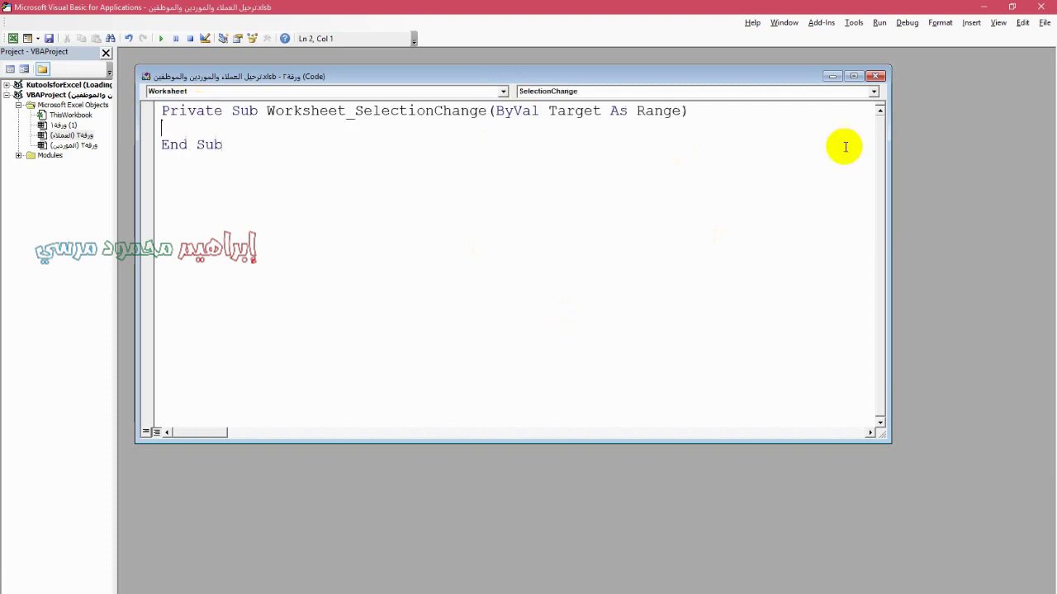
# Add a Worksheet_Activate event procedure to the العملاء sheet that calls the ccc macro, and return to the workbook
pyautogui.click(871, 92)
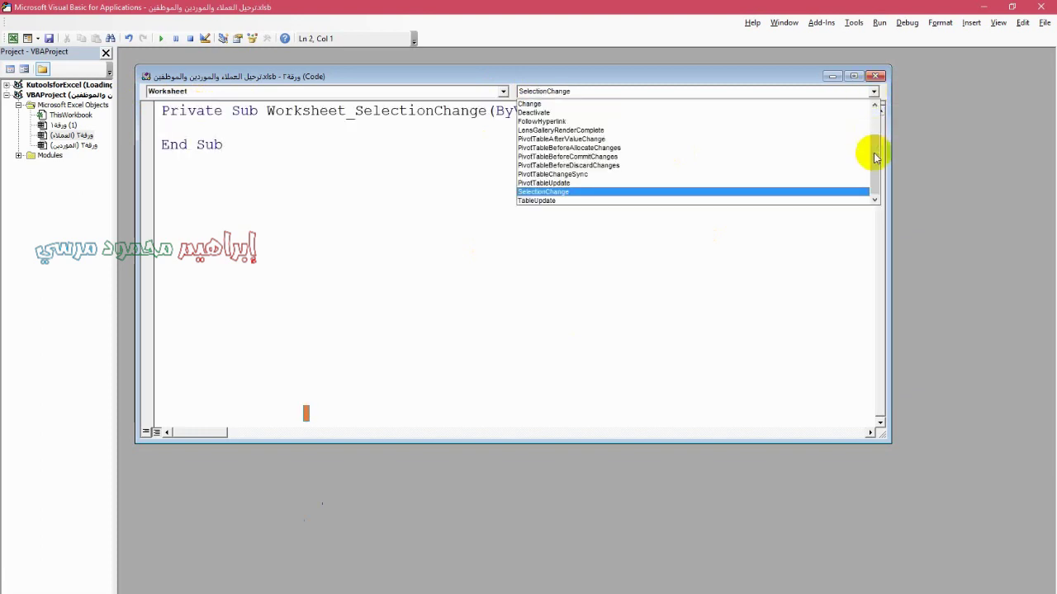
pyautogui.click(873, 114)
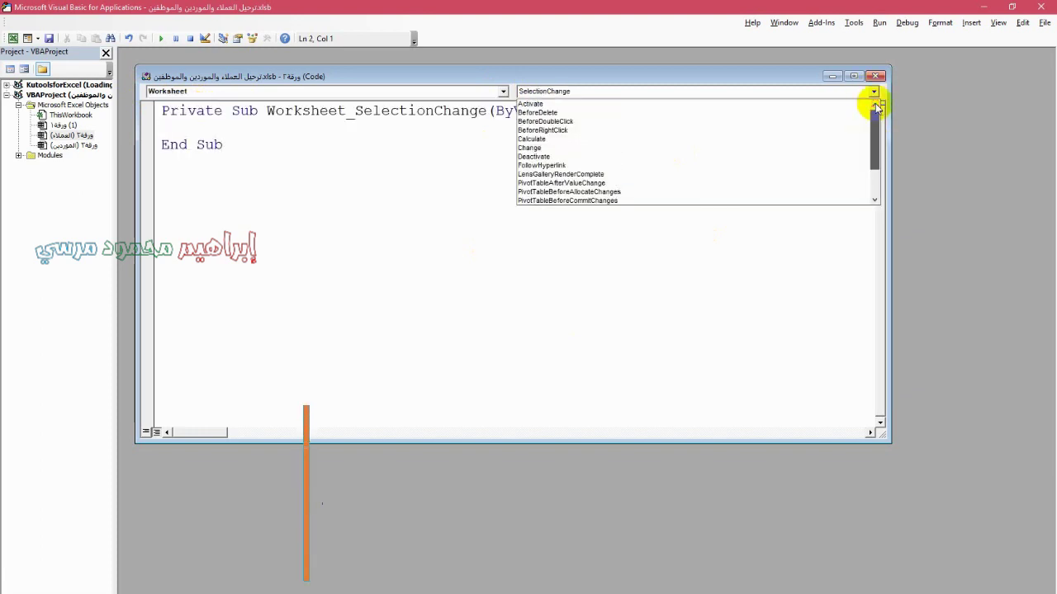
pyautogui.click(557, 104)
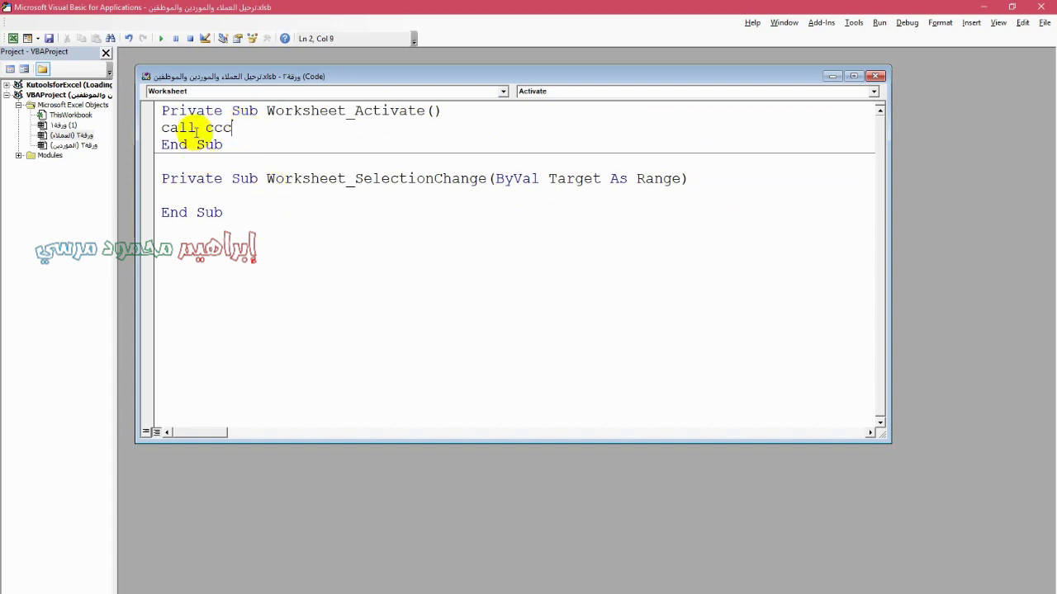
pyautogui.keyDown('shift'); pyautogui.click(163, 128); pyautogui.keyUp('shift')
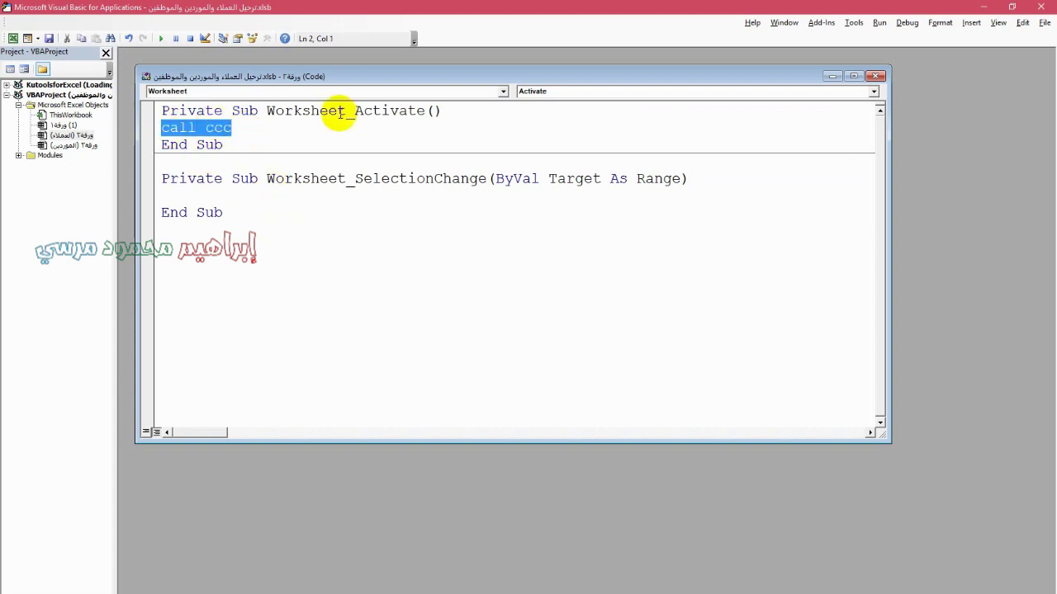
pyautogui.moveTo(355, 110); pyautogui.dragTo(389, 110)
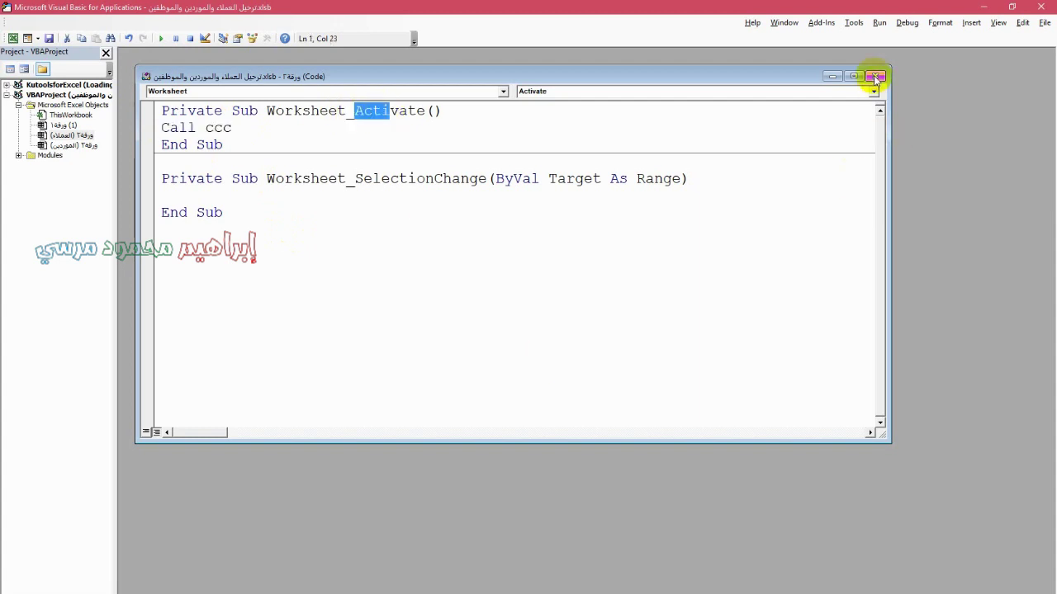
pyautogui.hotkey('alt', 'F11')
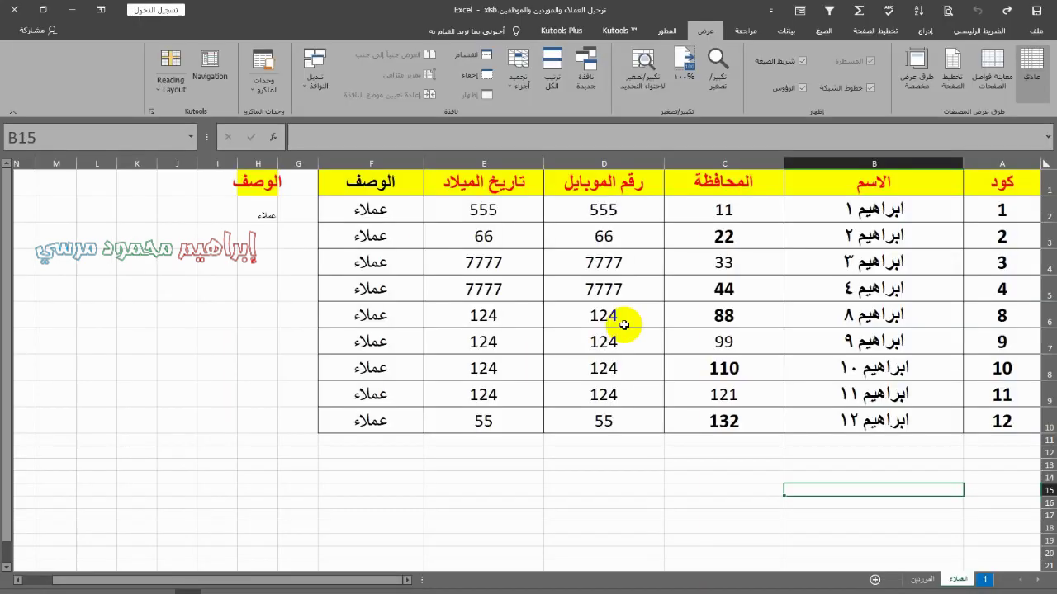
# Leave and reactivate the العملاء sheet to trigger its macro, and check row 11 for record 13
pyautogui.click(653, 451)
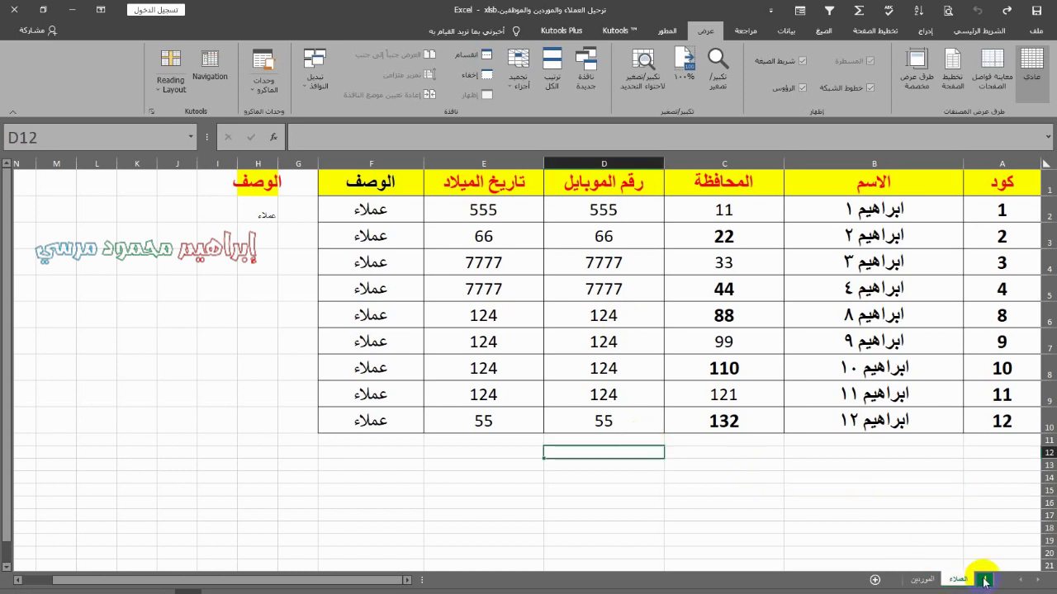
pyautogui.click(921, 580)
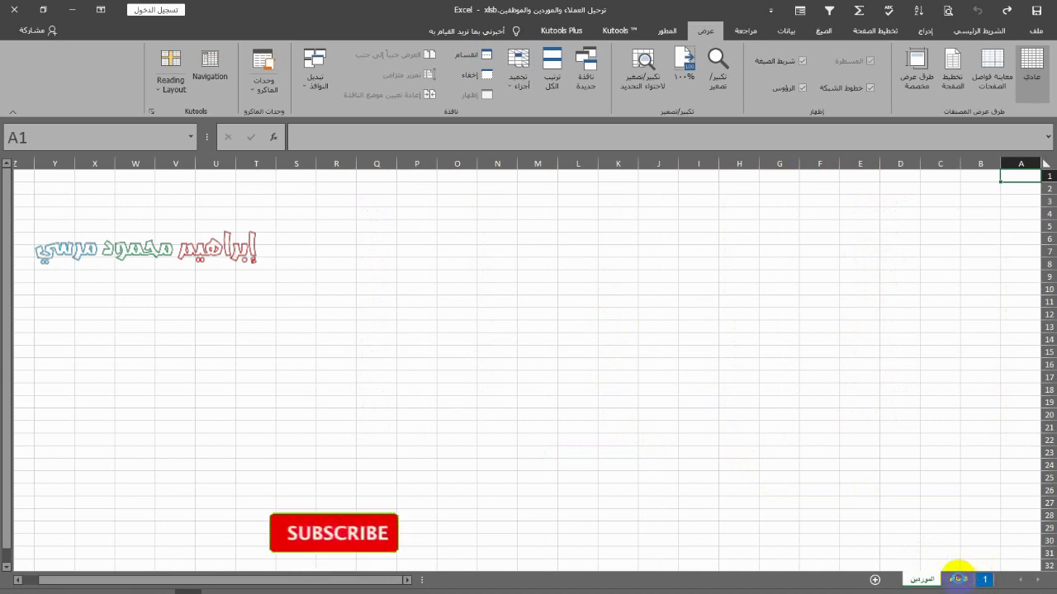
pyautogui.click(957, 580)
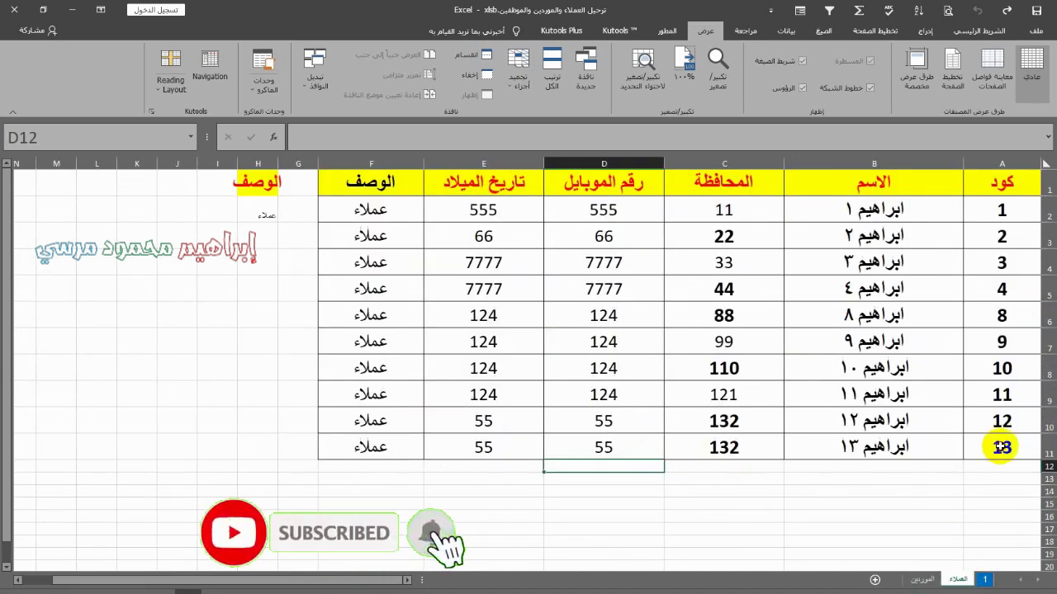
pyautogui.moveTo(974, 443); pyautogui.dragTo(371, 449)
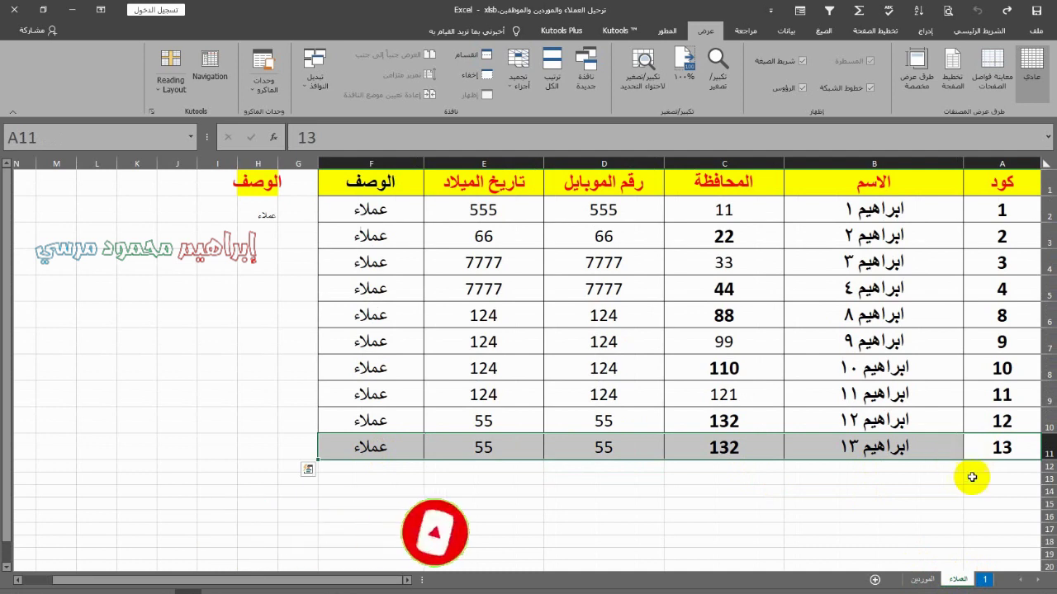
# Copy the header row A3:F3 from sheet 1 to A1 of the الموردين sheet, keeping the source column widths
pyautogui.click(922, 580)
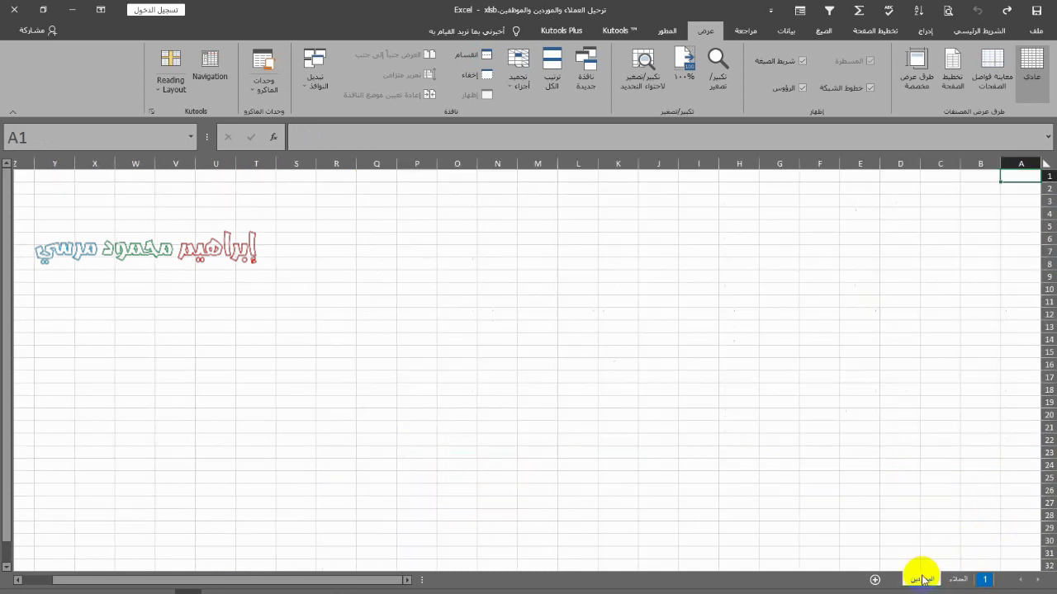
pyautogui.click(986, 580)
pyautogui.click(1024, 254)
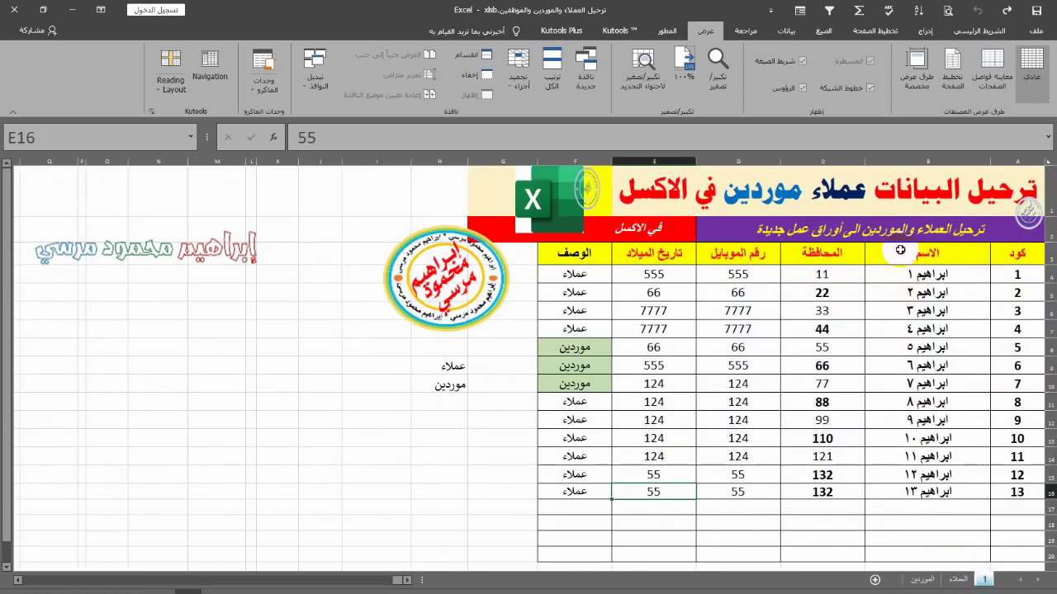
pyautogui.moveTo(605, 257); pyautogui.dragTo(576, 255)
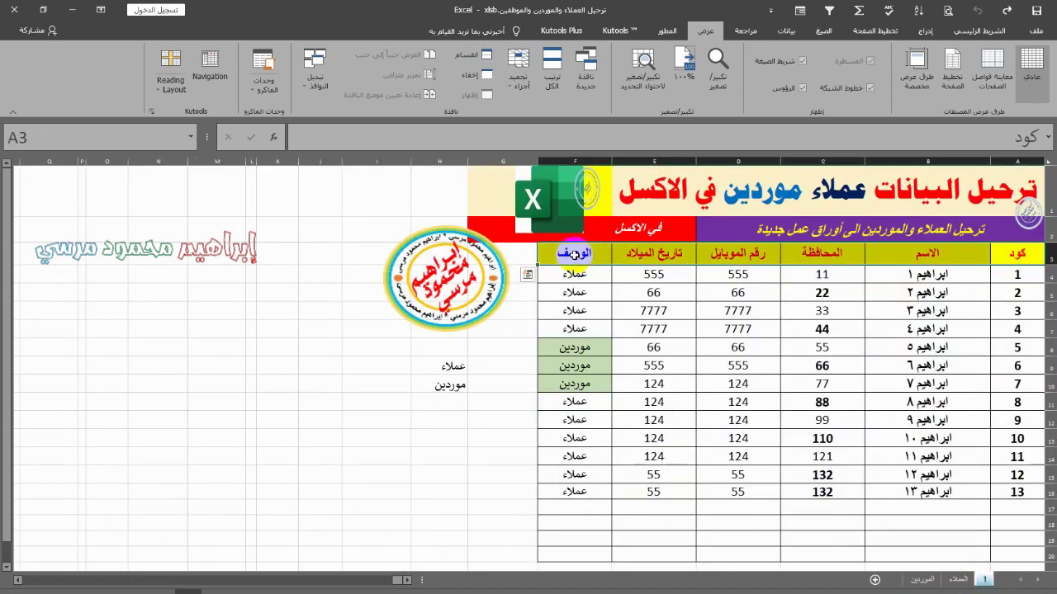
pyautogui.hotkey('ctrl', 'c')
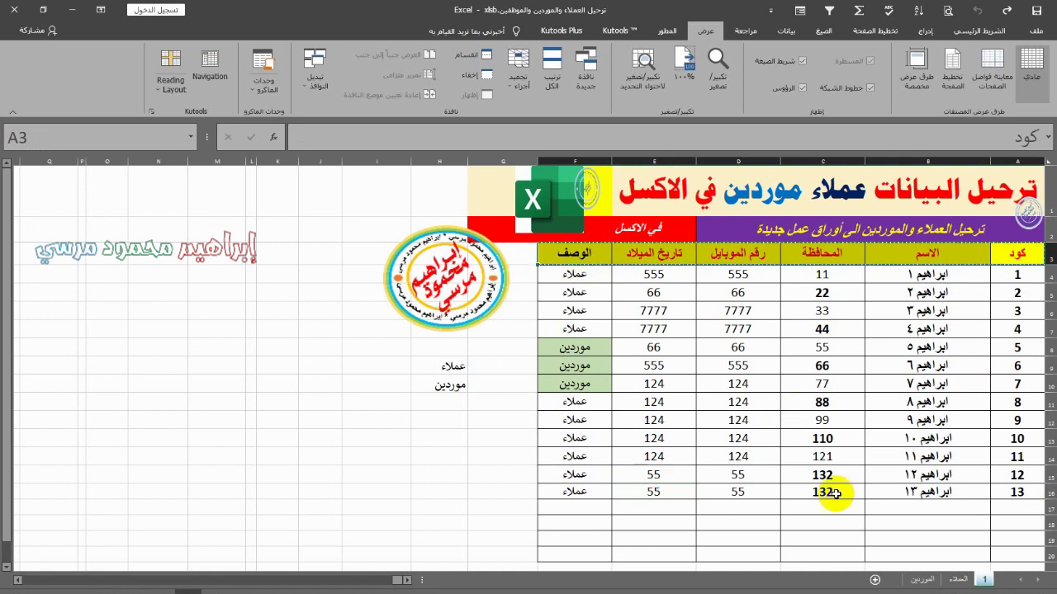
pyautogui.click(927, 580)
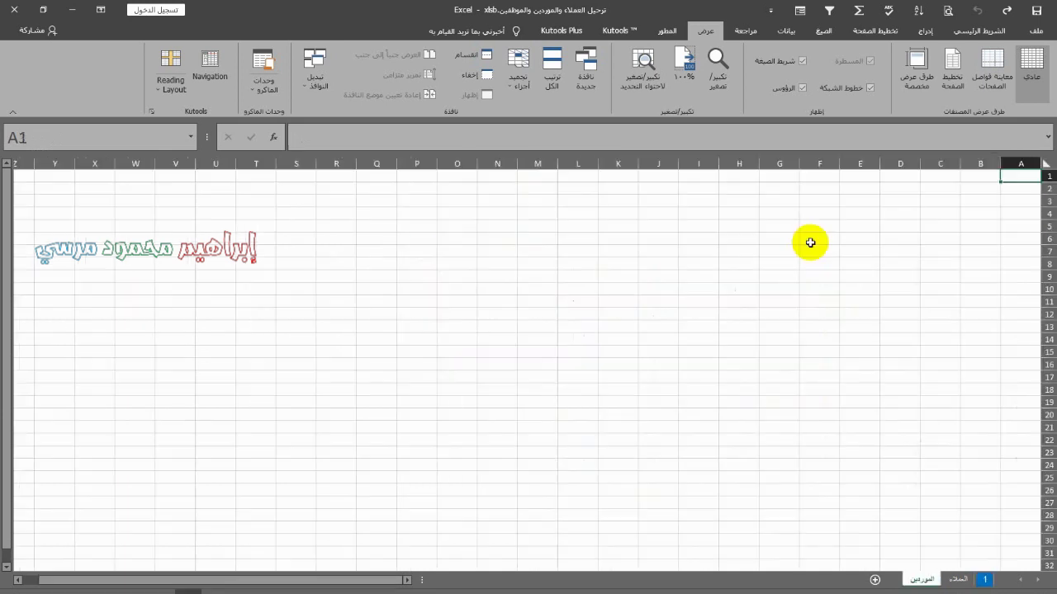
pyautogui.hotkey('ctrl', 'v')
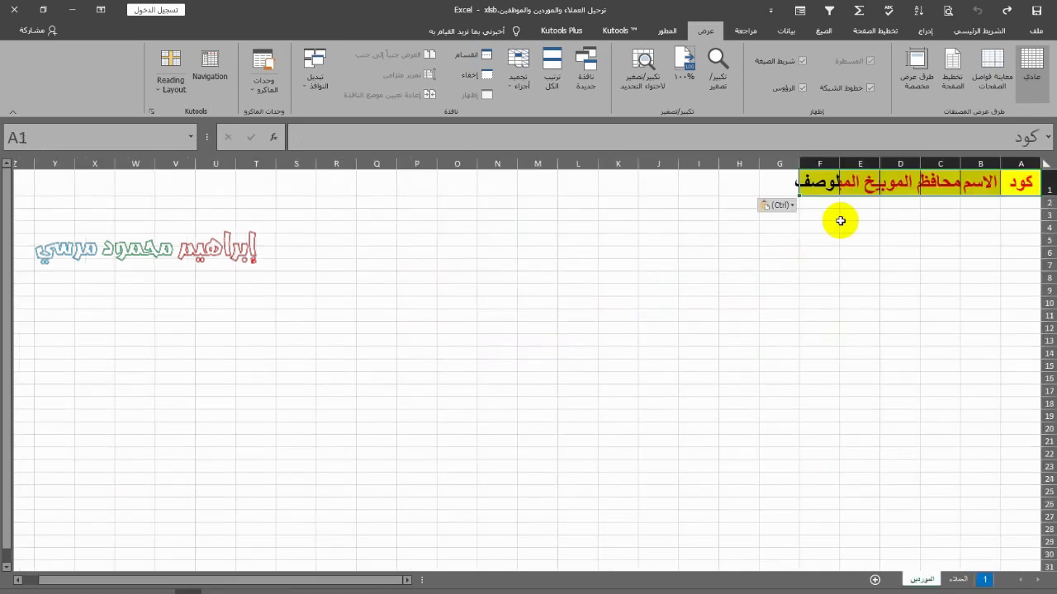
pyautogui.click(787, 208)
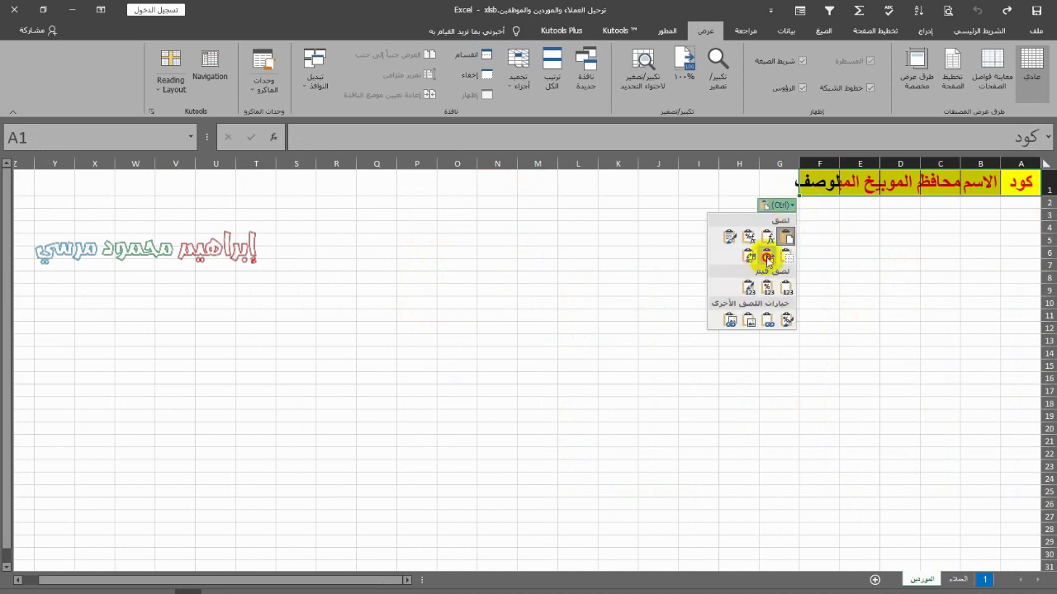
pyautogui.click(767, 258)
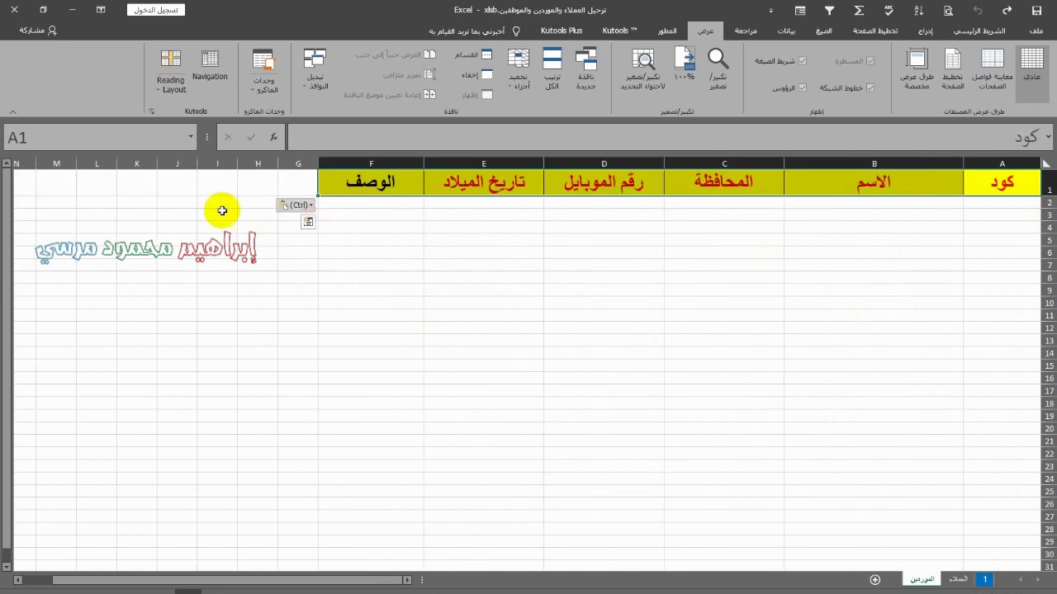
# Build the filter criteria on the الموردين sheet with الوصف in I1 and موردين in I2
pyautogui.click(224, 182)
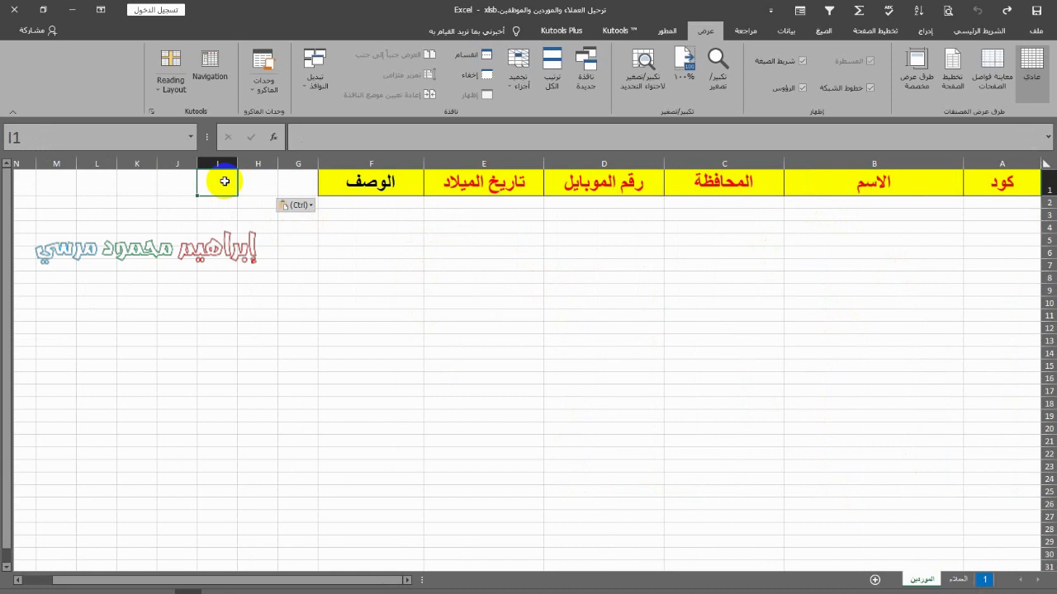
pyautogui.write('hg,')
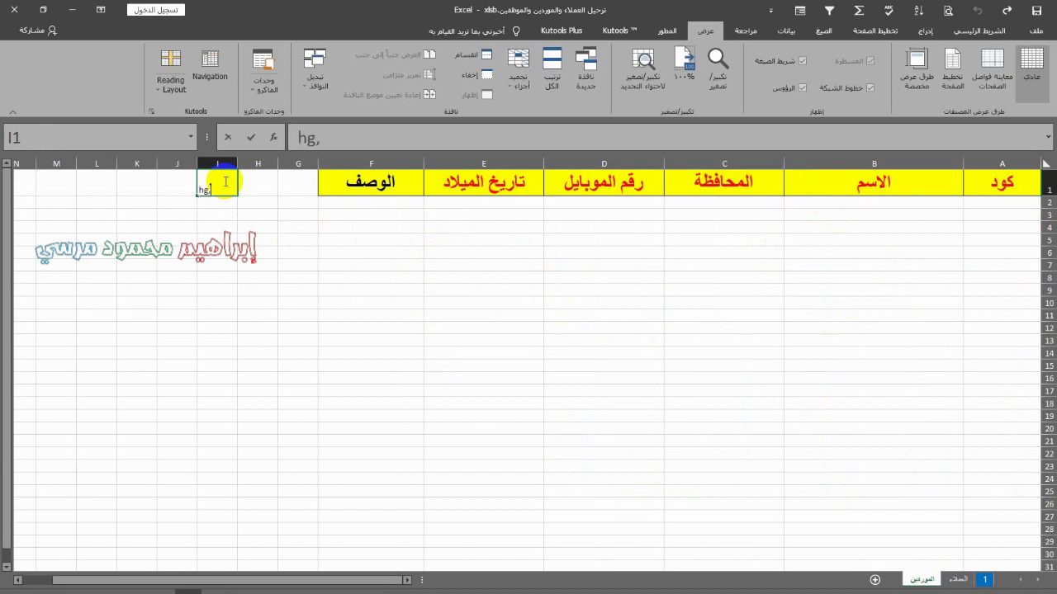
pyautogui.write('wt')
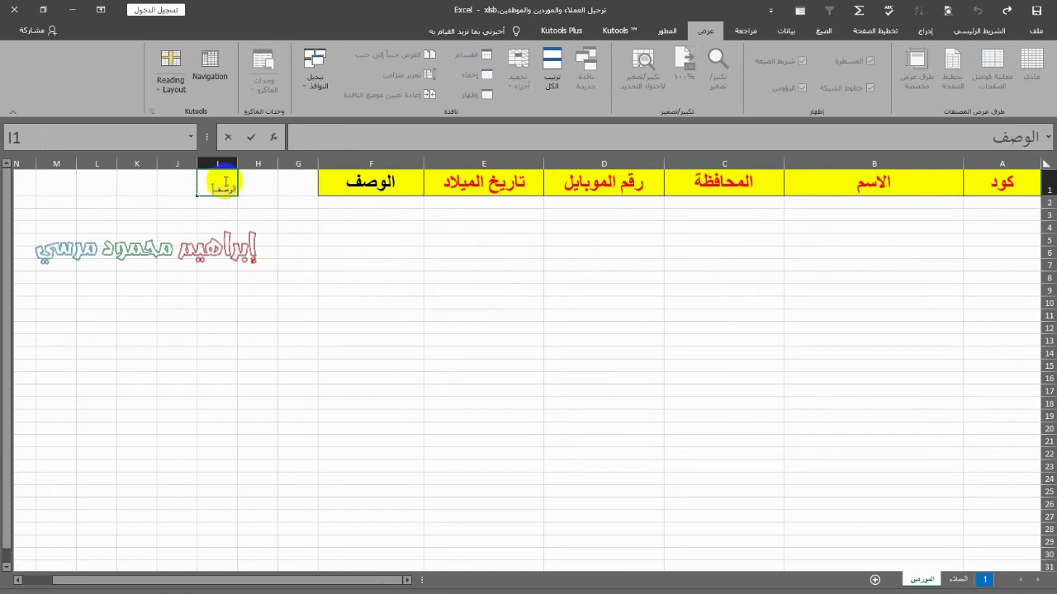
pyautogui.press('Return')
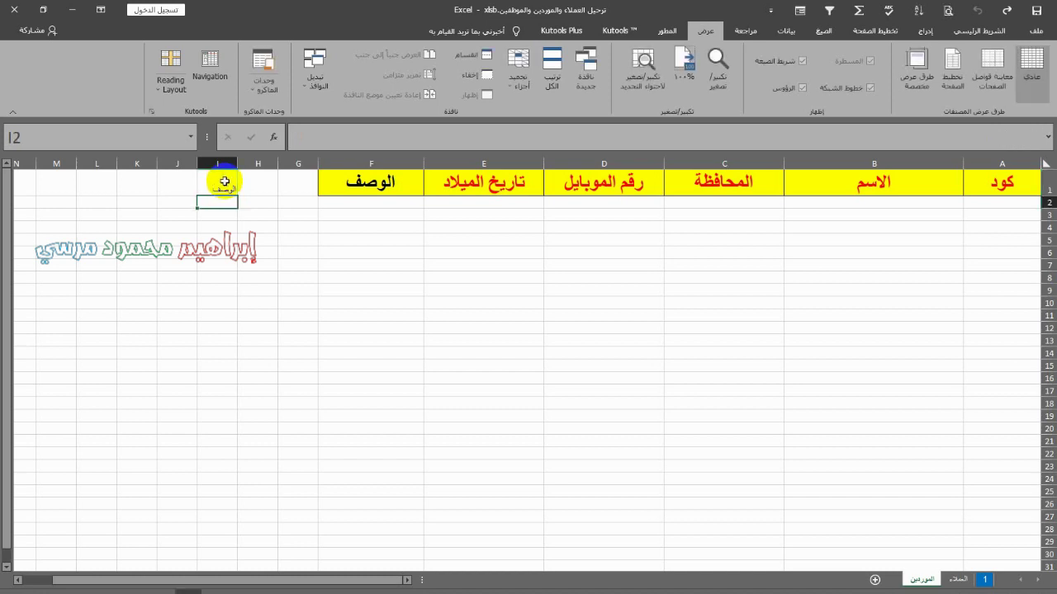
pyautogui.write('مورد')
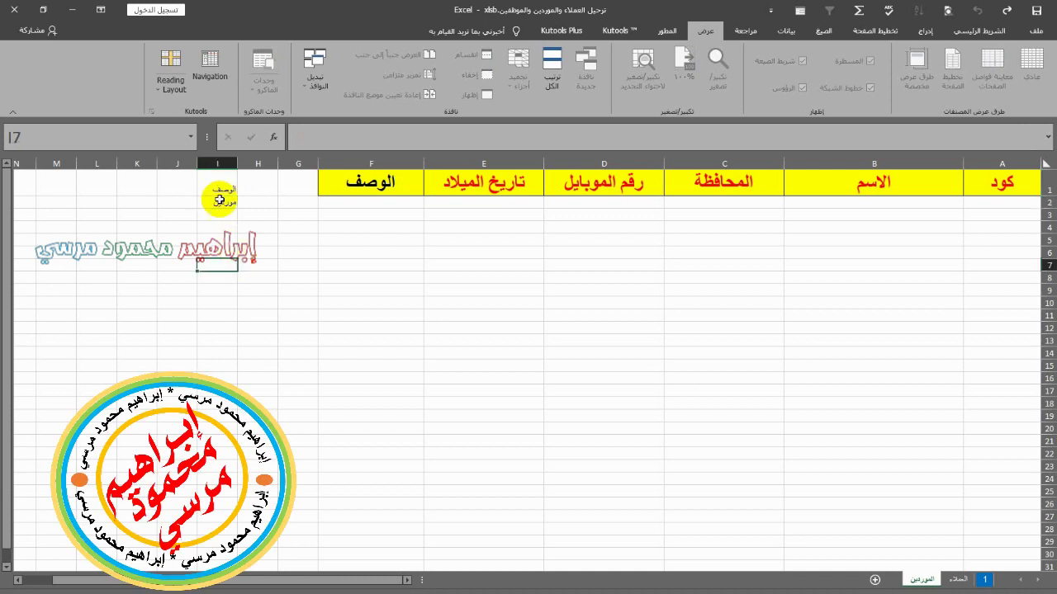
pyautogui.click(225, 185)
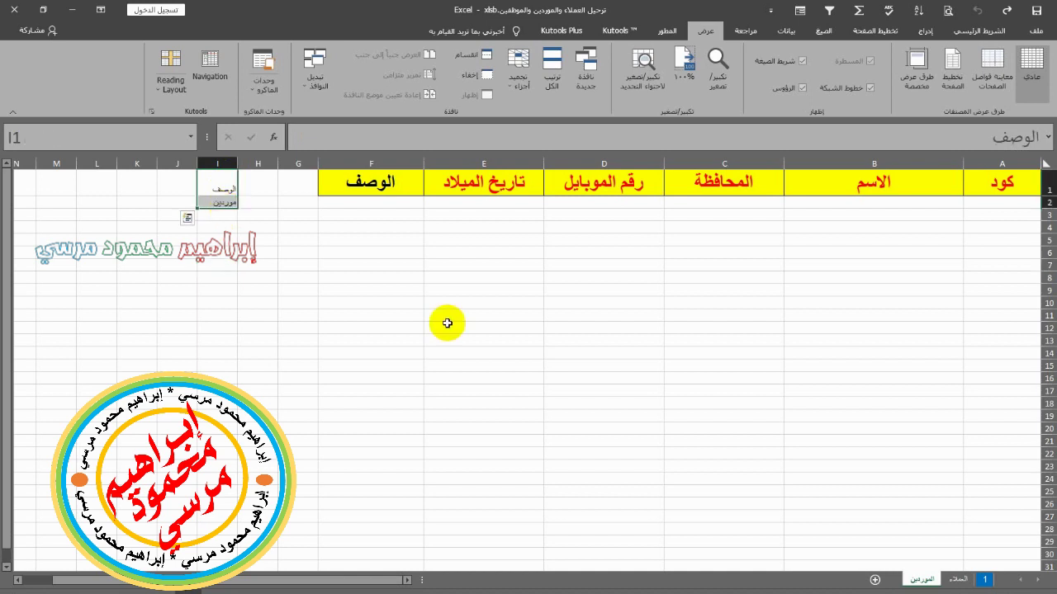
# Start recording a new macro with a name beginning with m, stored in this workbook, from the الموردين sheet
pyautogui.click(484, 264)
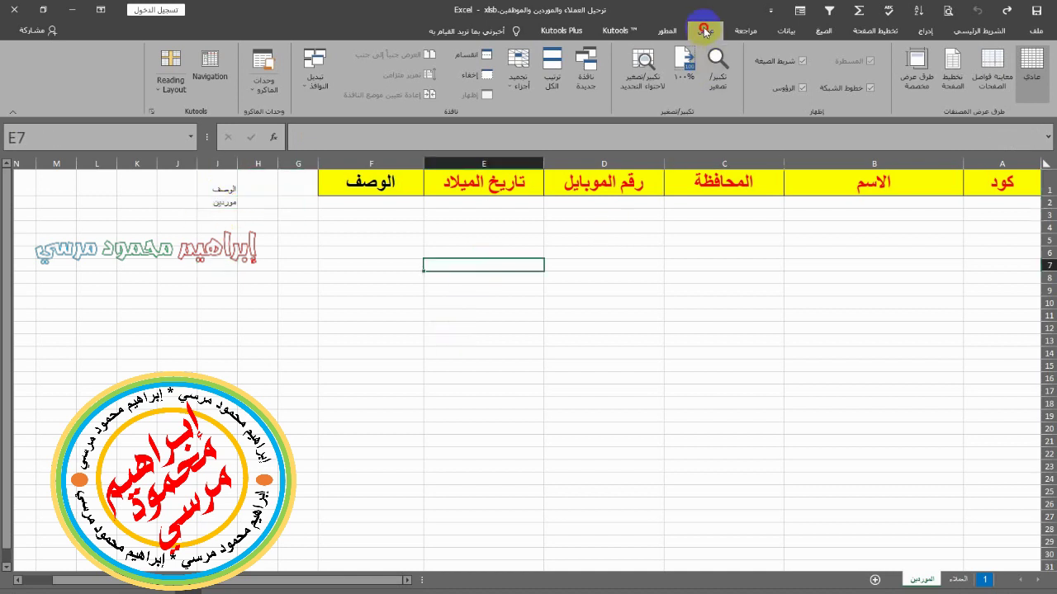
pyautogui.click(266, 86)
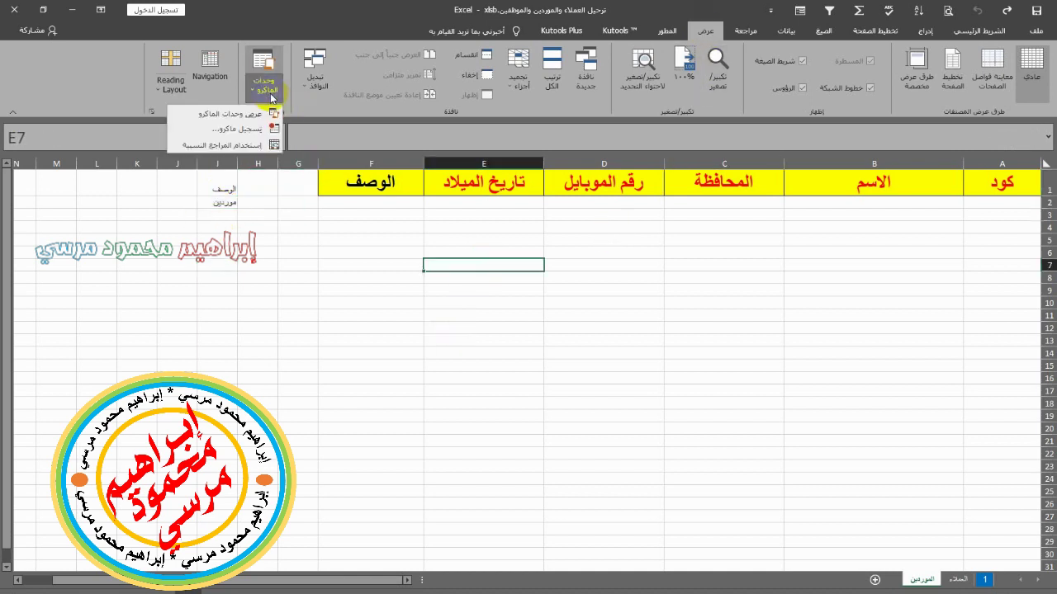
pyautogui.click(367, 256)
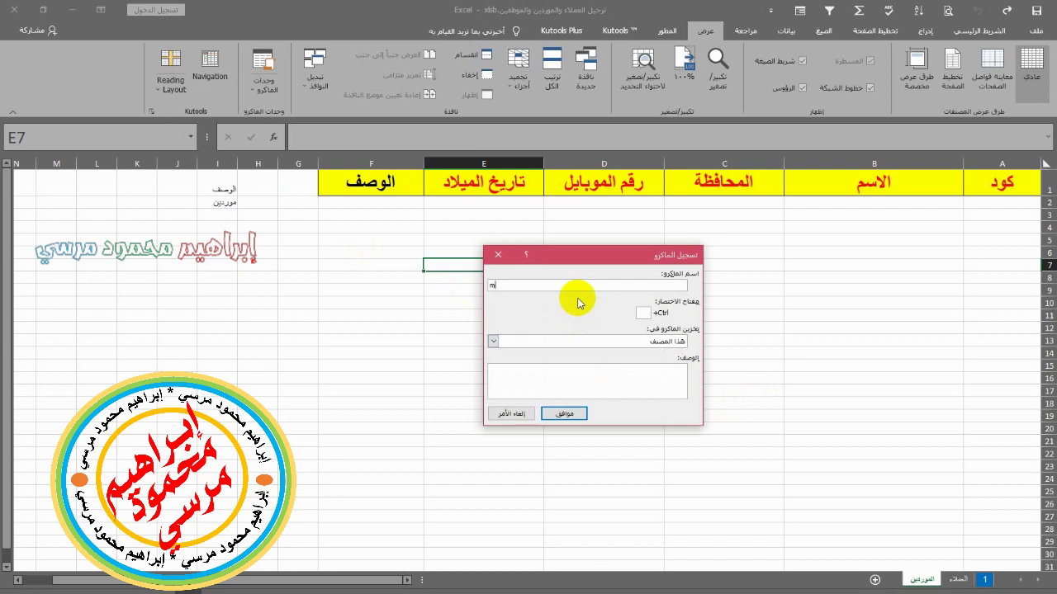
pyautogui.click(575, 415)
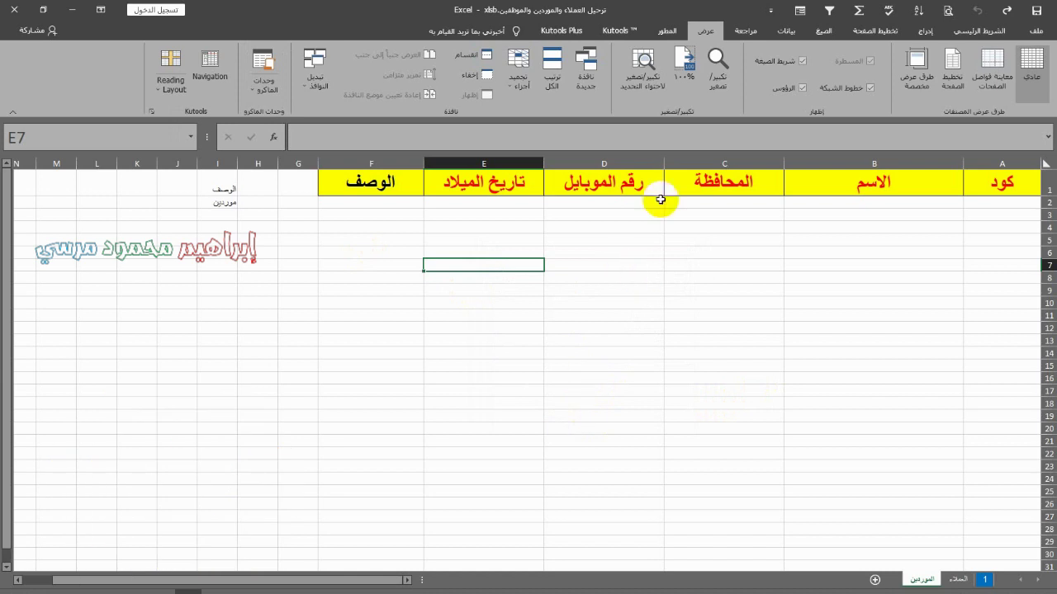
# Start an advanced filter that copies to another location, with A3:F19 on sheet 1 as the list range
pyautogui.click(769, 36)
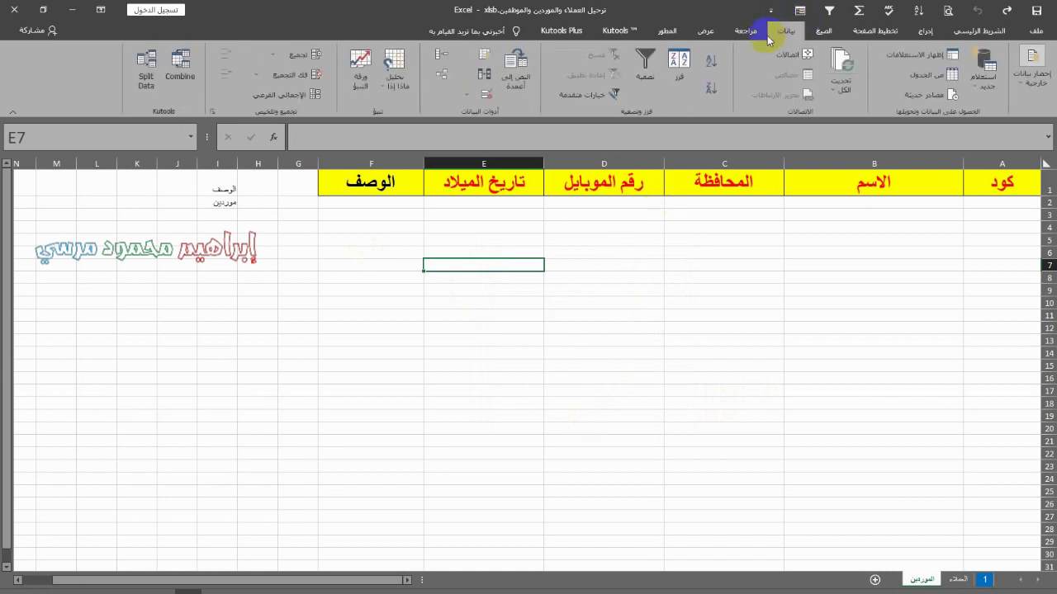
pyautogui.click(587, 95)
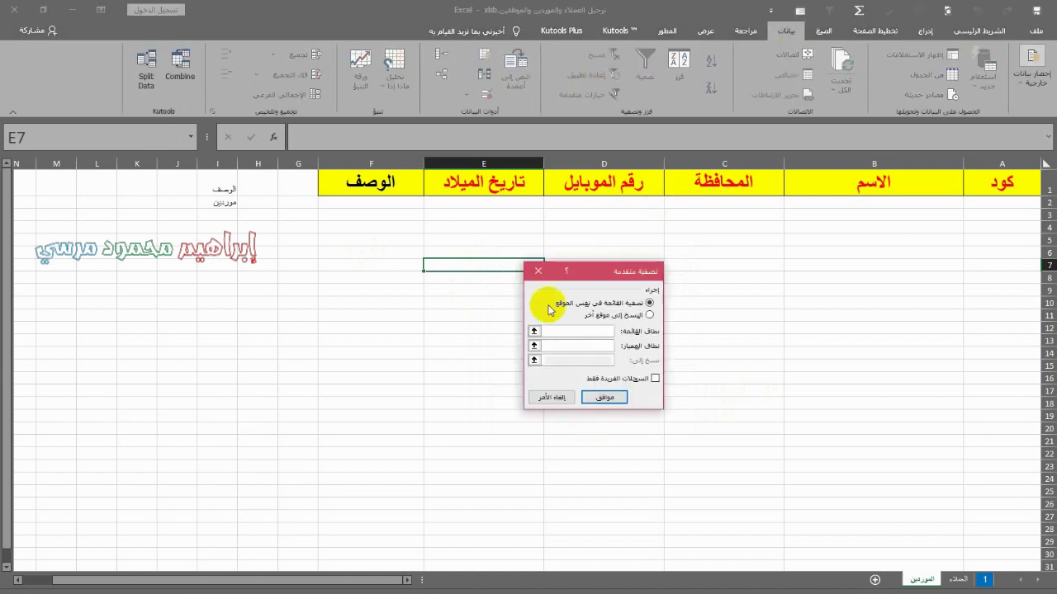
pyautogui.click(649, 303)
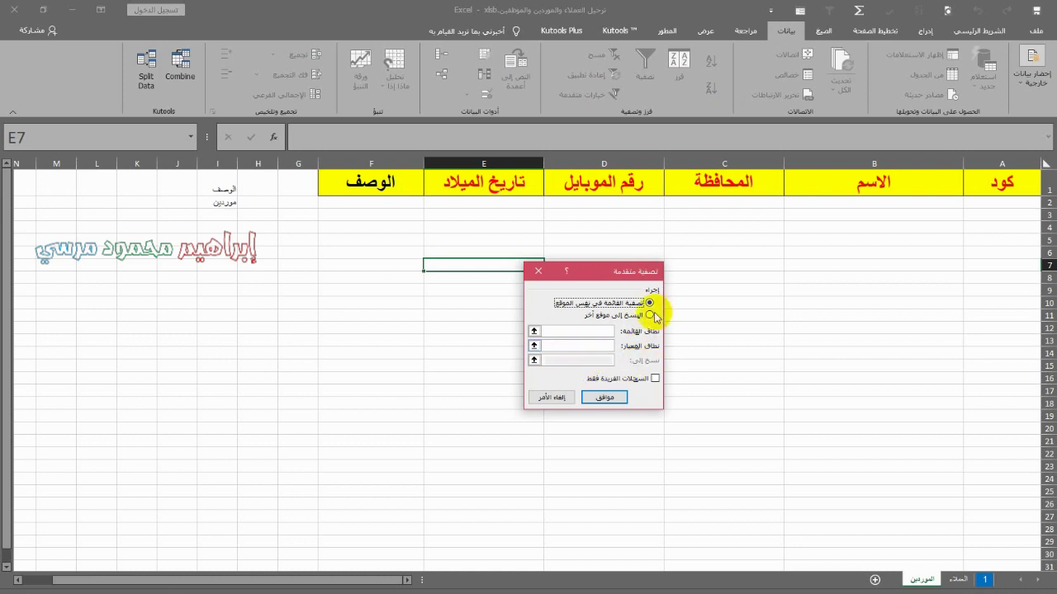
pyautogui.click(545, 331)
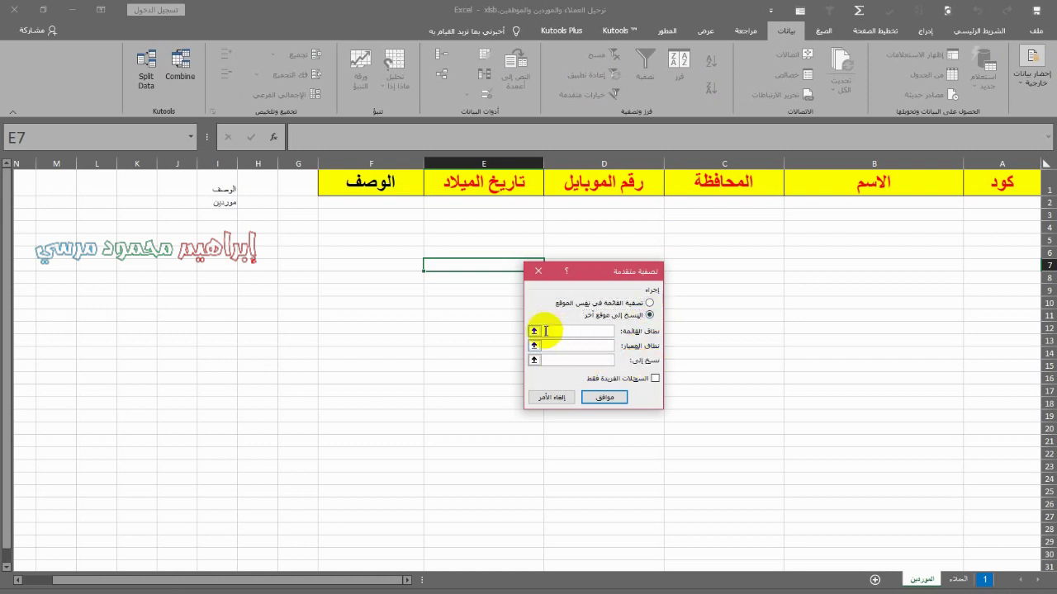
pyautogui.click(534, 332)
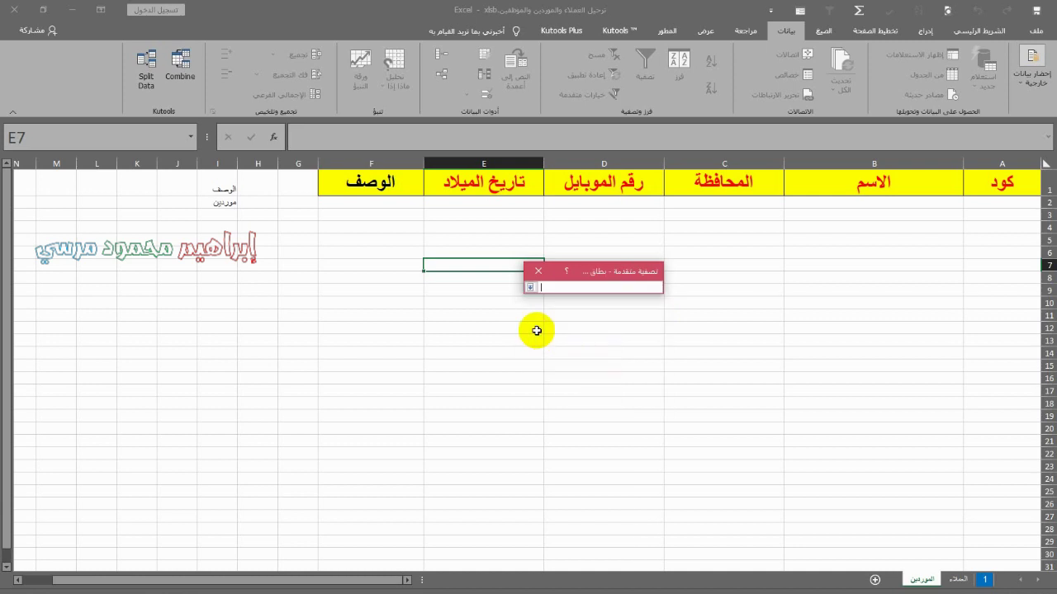
pyautogui.click(985, 580)
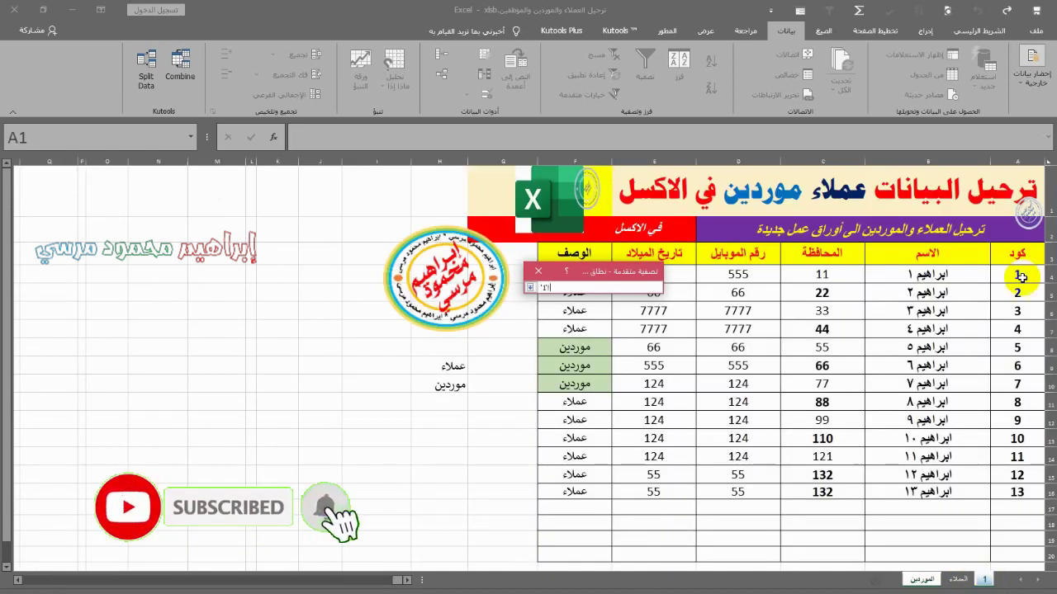
pyautogui.moveTo(1017, 253); pyautogui.dragTo(581, 545)
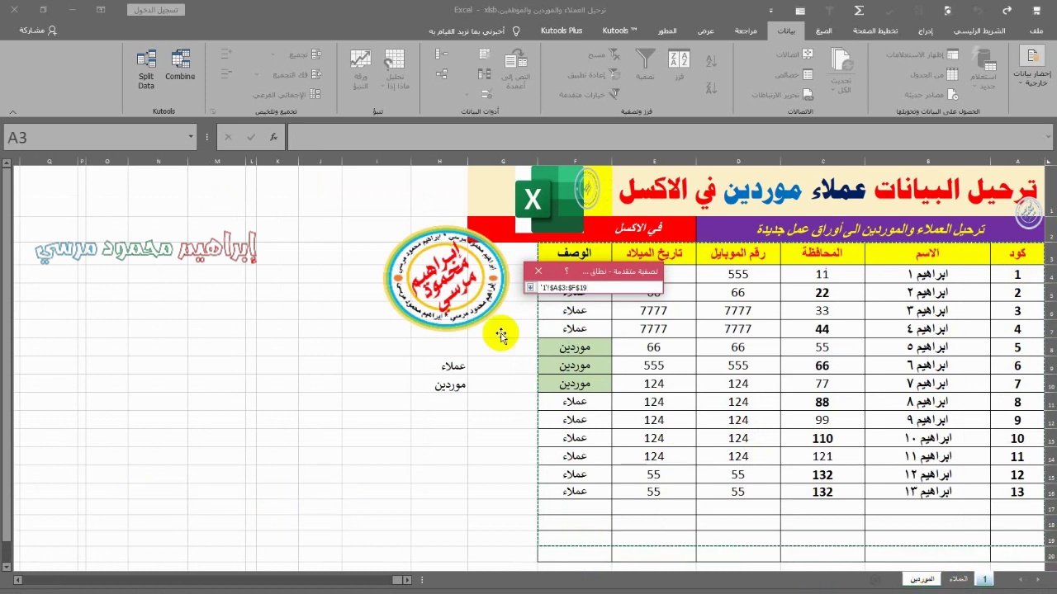
pyautogui.click(530, 287)
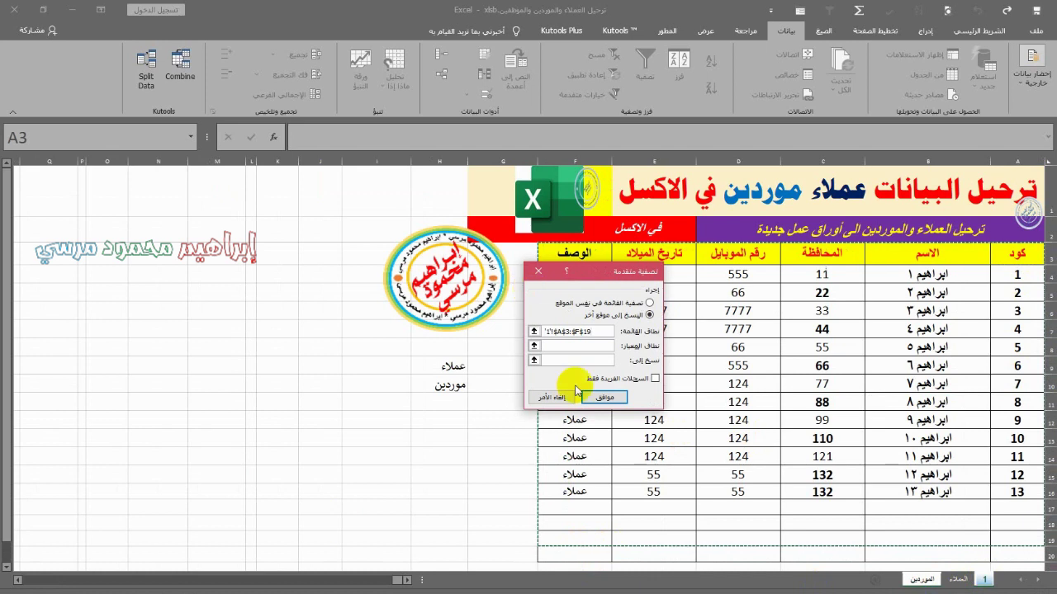
# Set the criteria range to I1:I2 and the copy destination to A1:F1 on the الموردين sheet, and run the filter
pyautogui.click(566, 346)
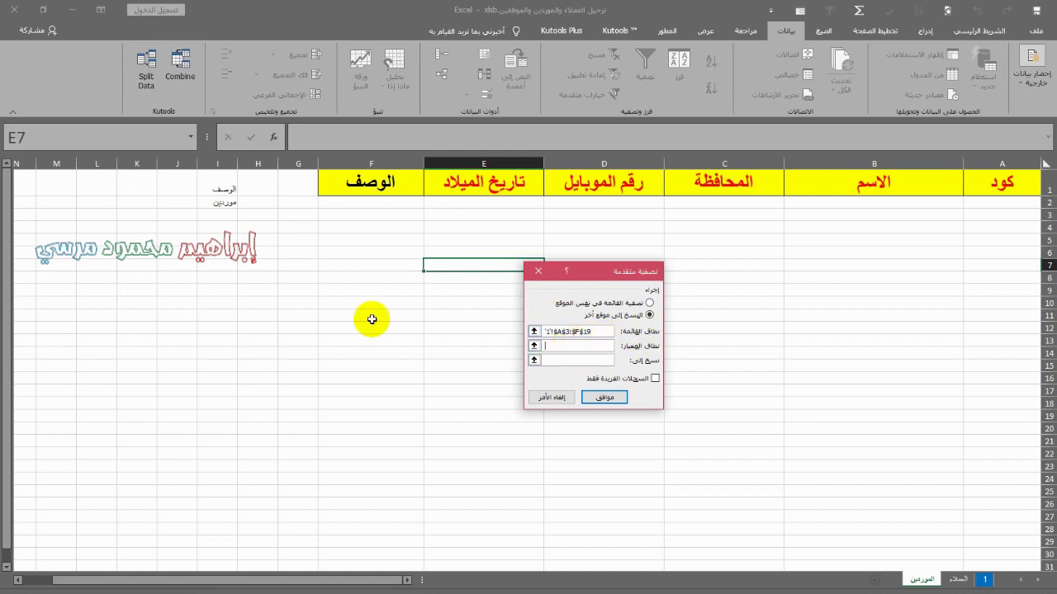
pyautogui.moveTo(228, 188); pyautogui.dragTo(223, 204)
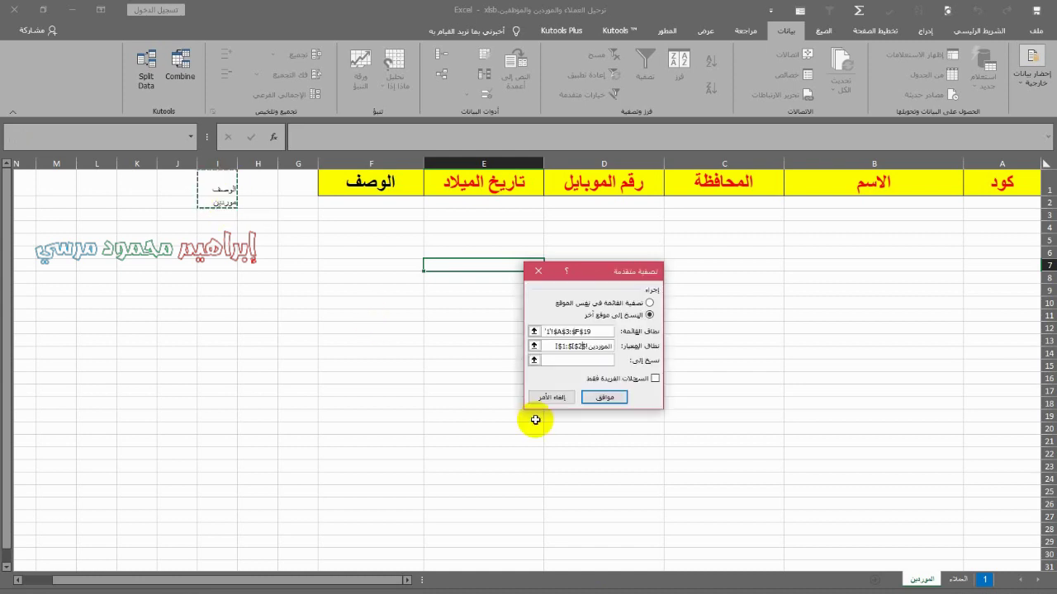
pyautogui.click(572, 361)
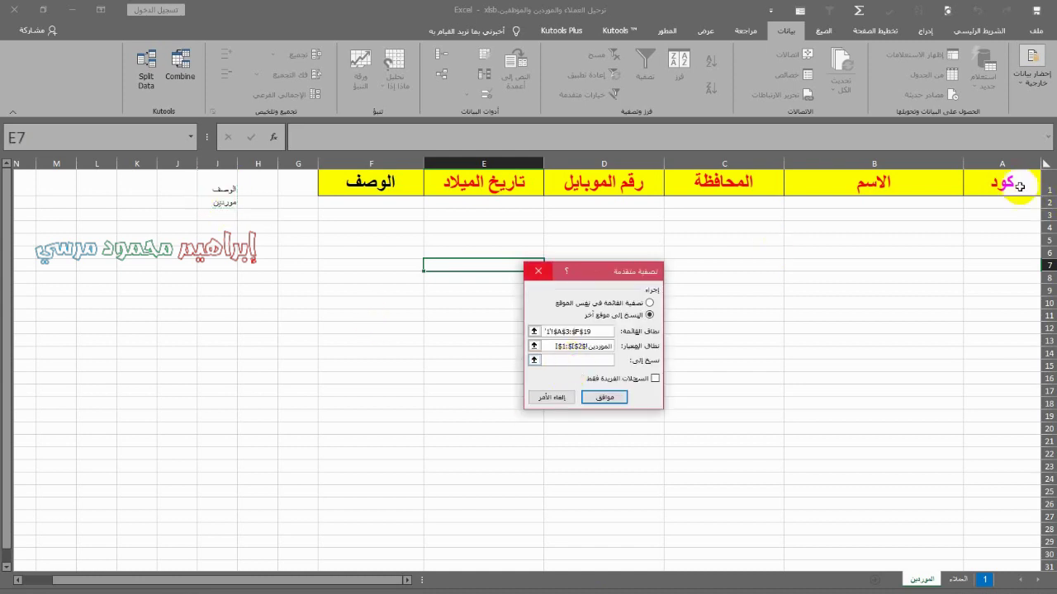
pyautogui.moveTo(990, 183); pyautogui.dragTo(372, 181)
pyautogui.click(530, 287)
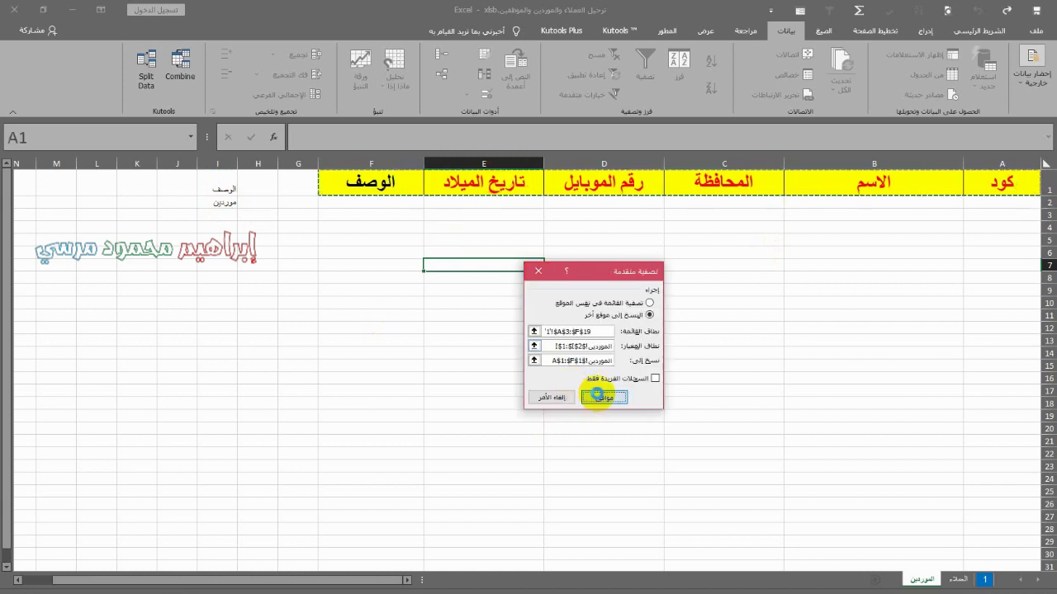
pyautogui.click(599, 394)
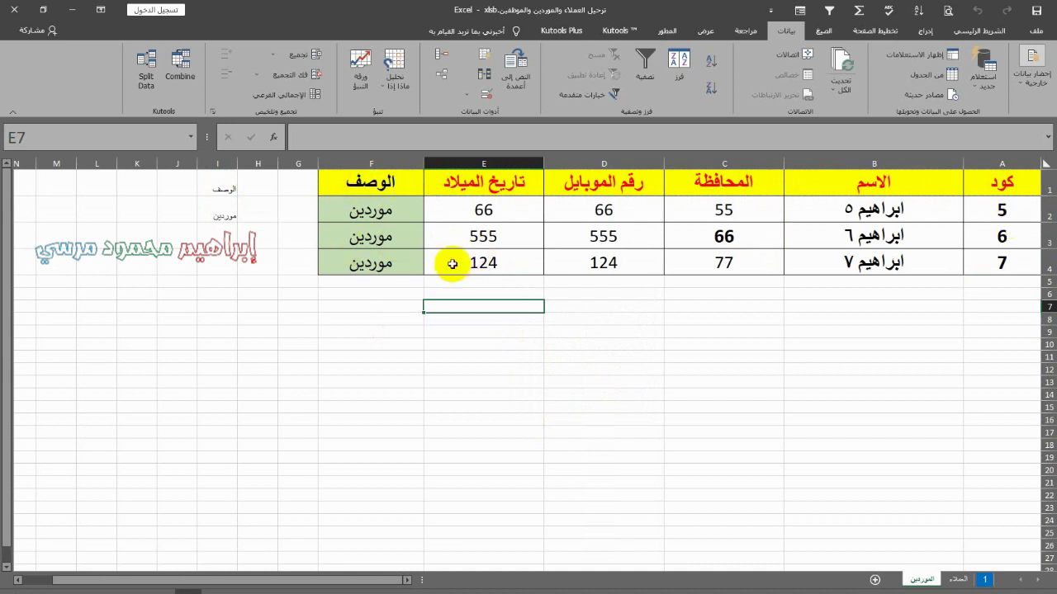
# Stop recording the suppliers macro
pyautogui.click(705, 33)
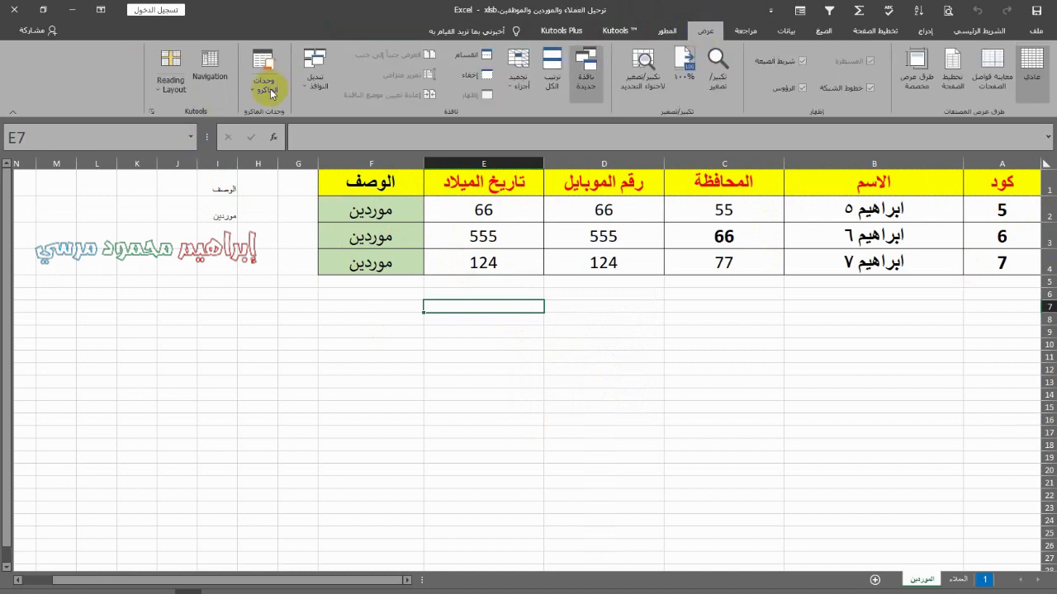
pyautogui.click(271, 94)
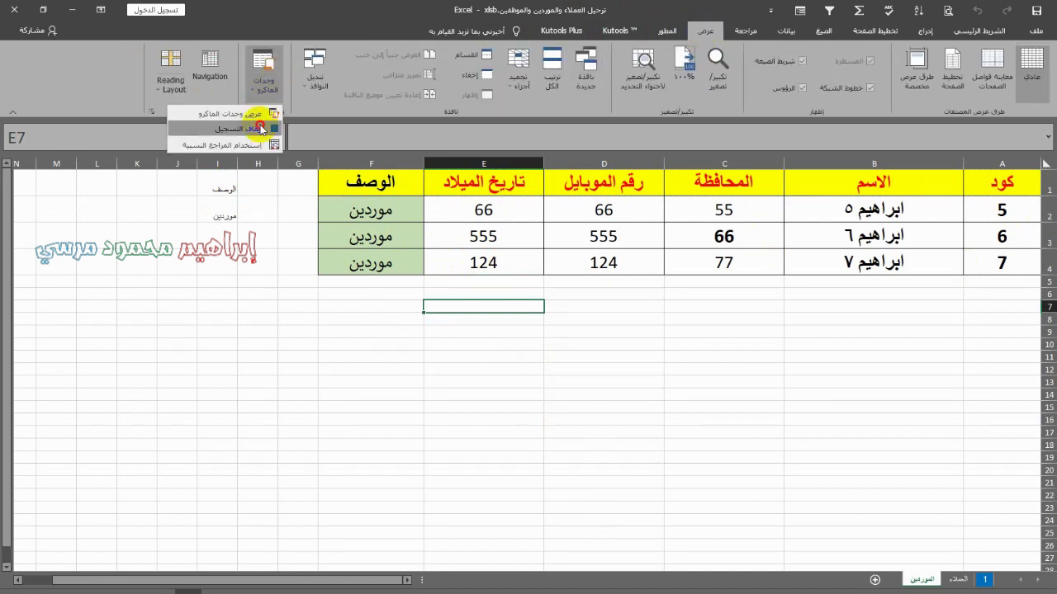
pyautogui.click(261, 129)
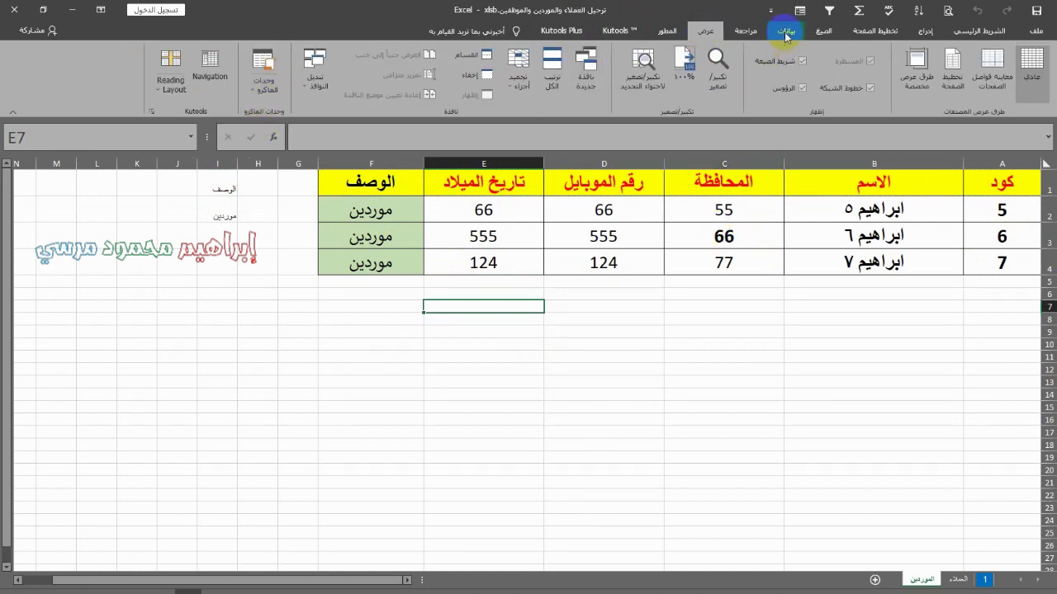
pyautogui.click(749, 355)
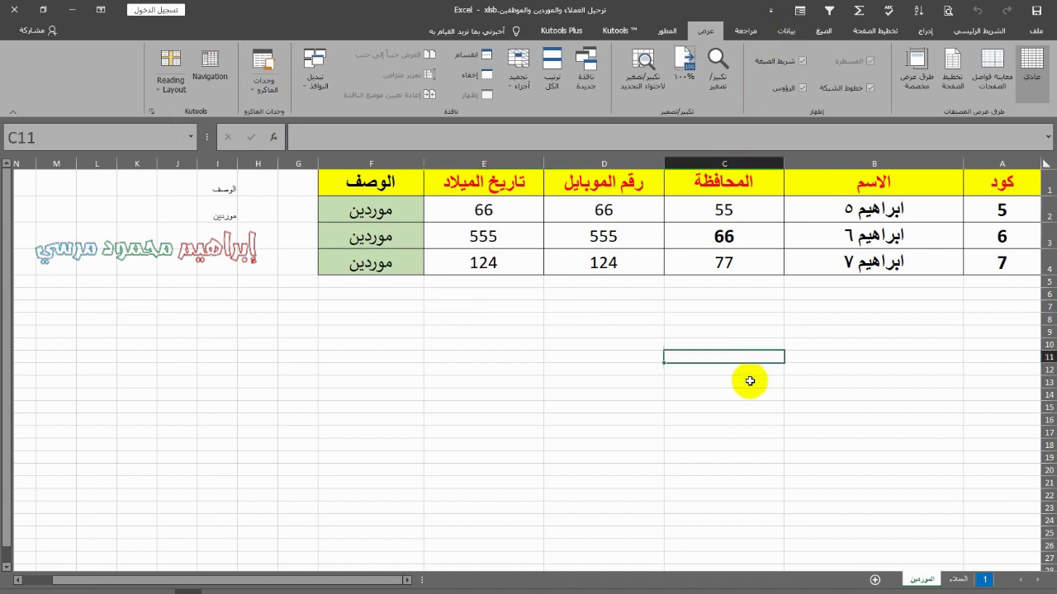
# Open the code module of the الموردين sheet and choose the Worksheet object for its event procedures
pyautogui.rightClick(932, 580)
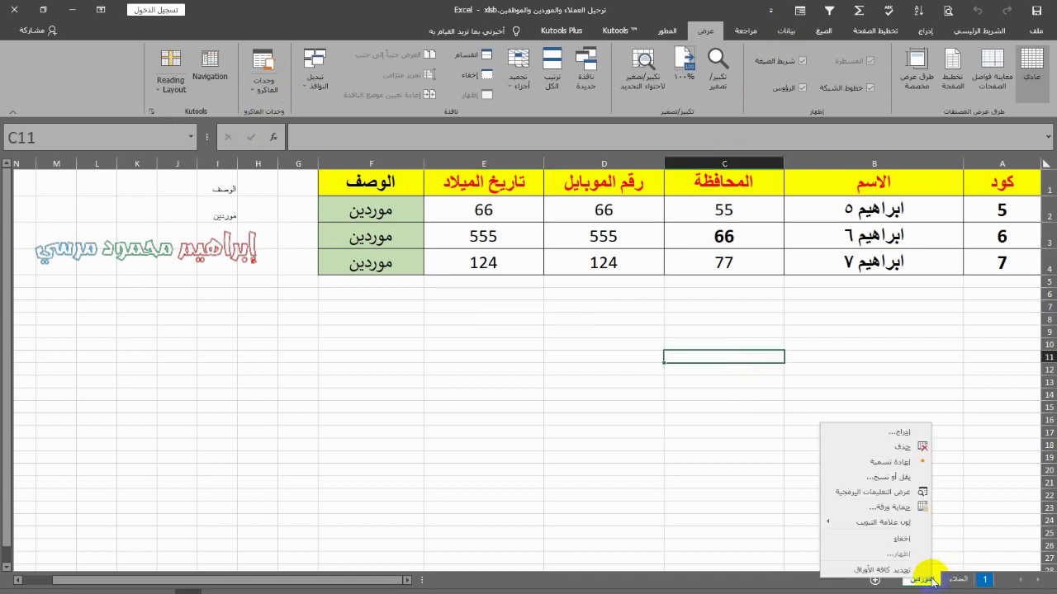
pyautogui.click(900, 495)
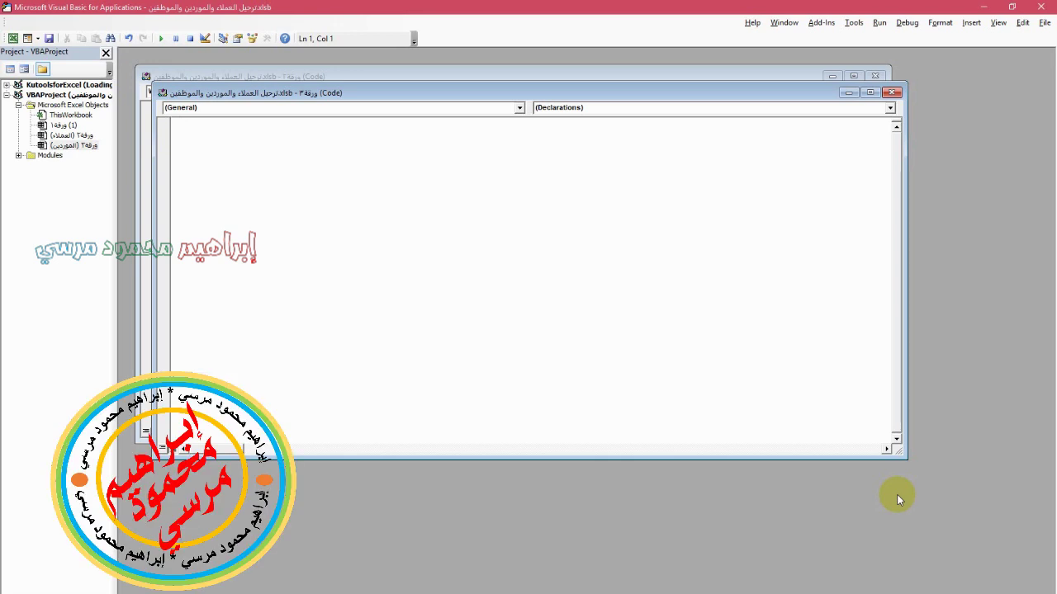
pyautogui.click(519, 108)
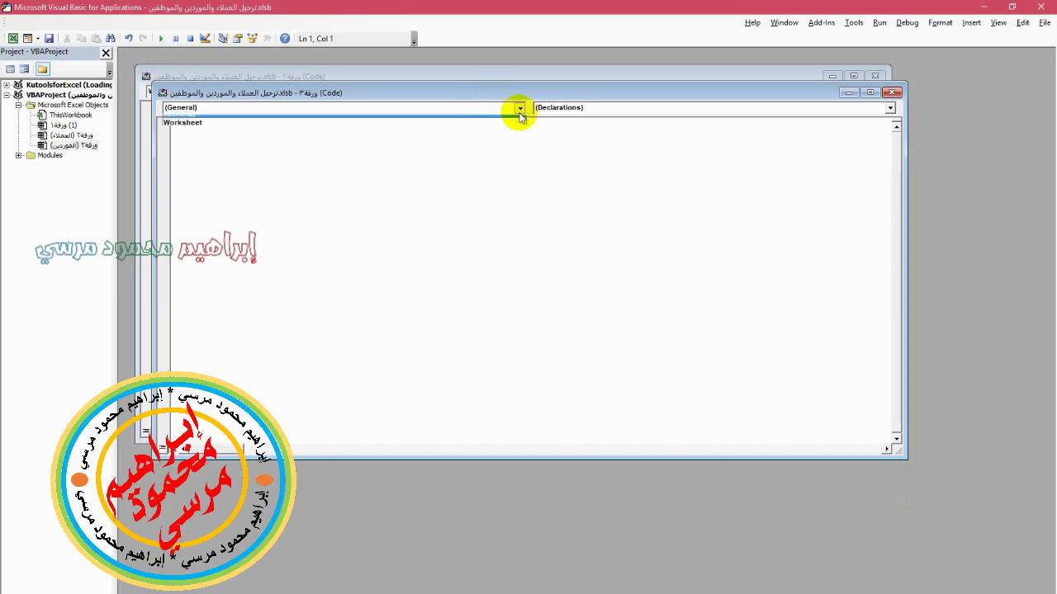
pyautogui.click(500, 130)
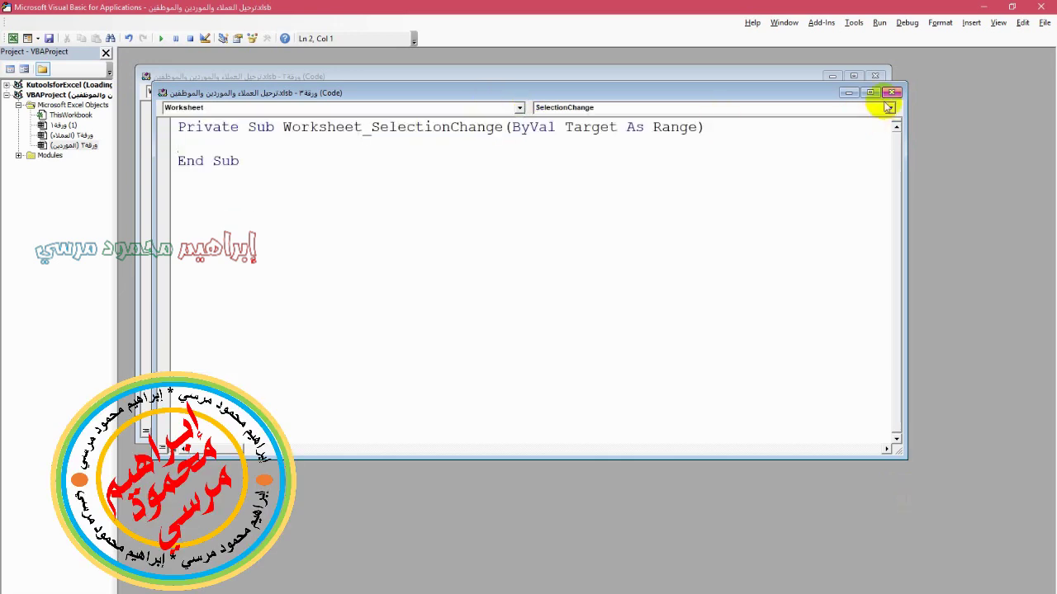
# Add a Worksheet_Activate procedure containing Call mo to the الموردين sheet's code, and close the code editor
pyautogui.click(890, 109)
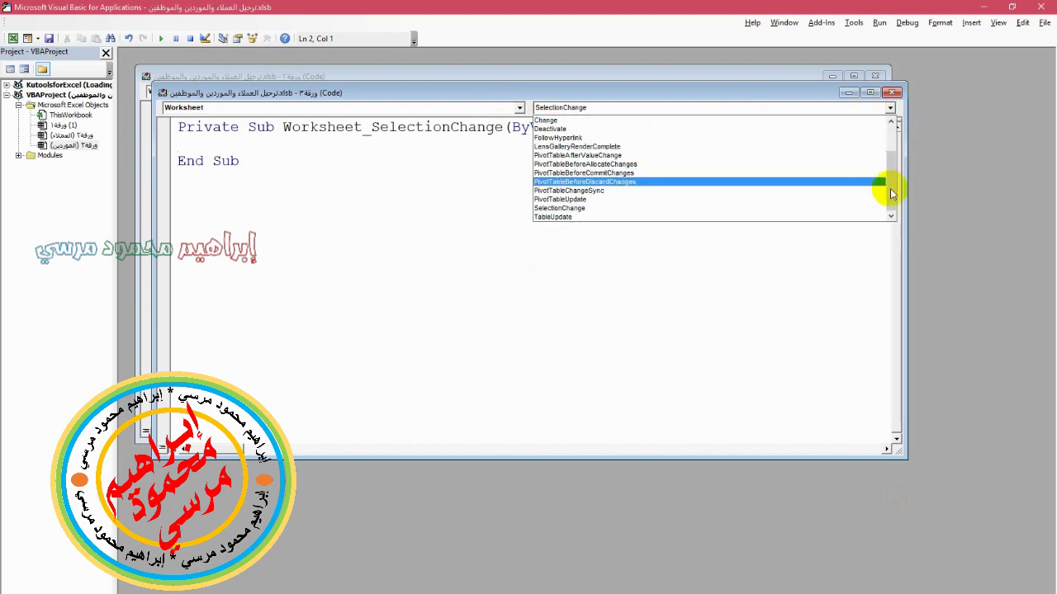
pyautogui.click(887, 122)
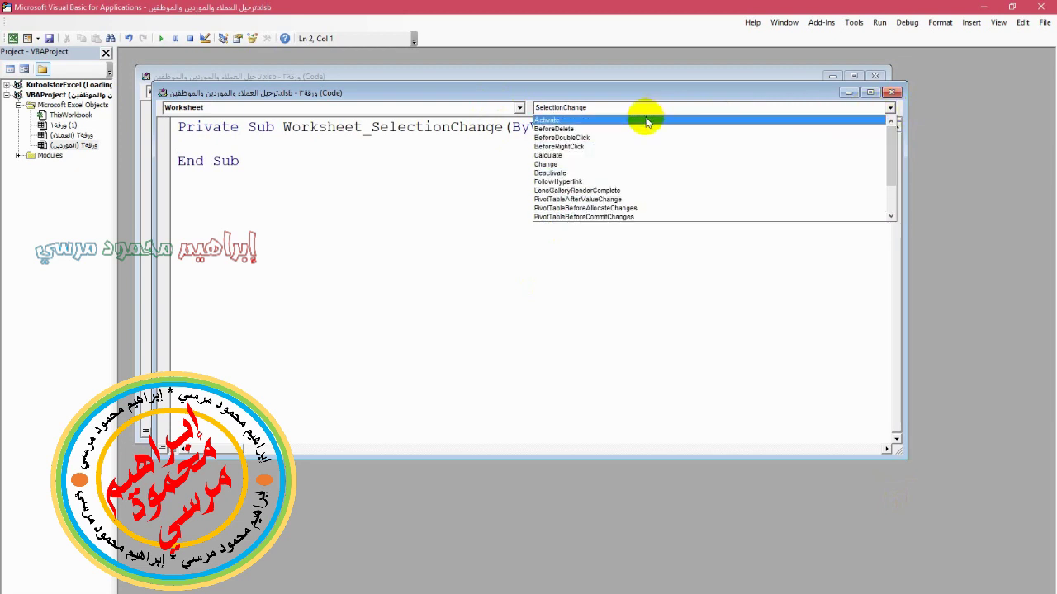
pyautogui.click(646, 122)
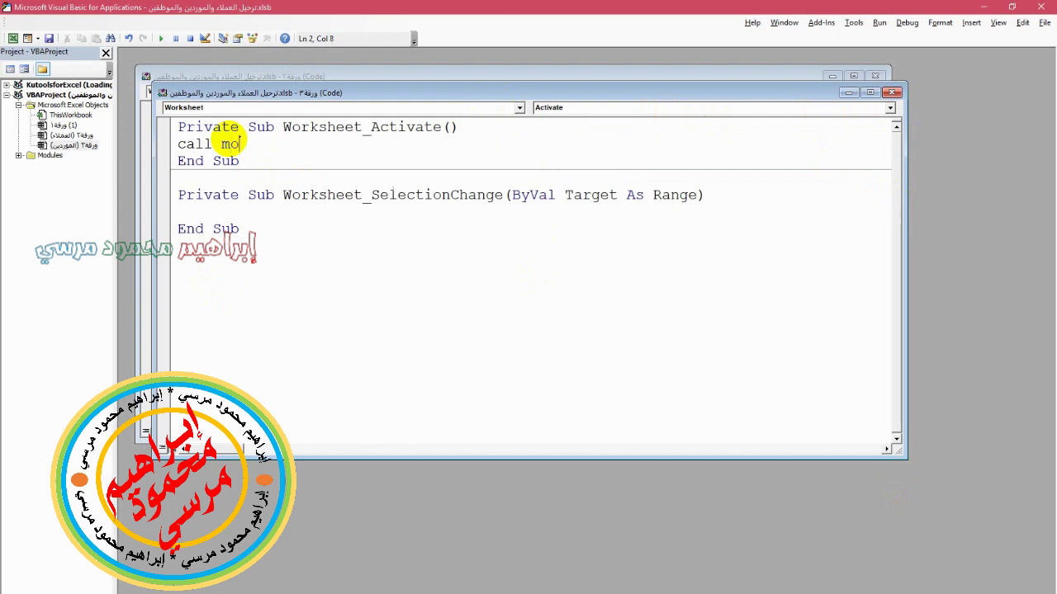
pyautogui.click(394, 300)
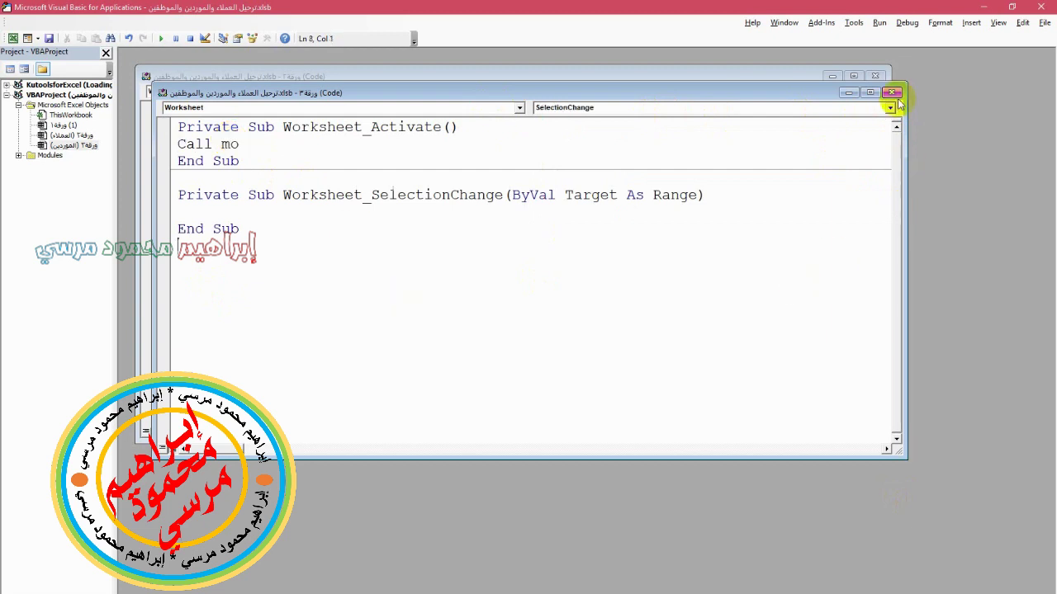
pyautogui.click(1041, 8)
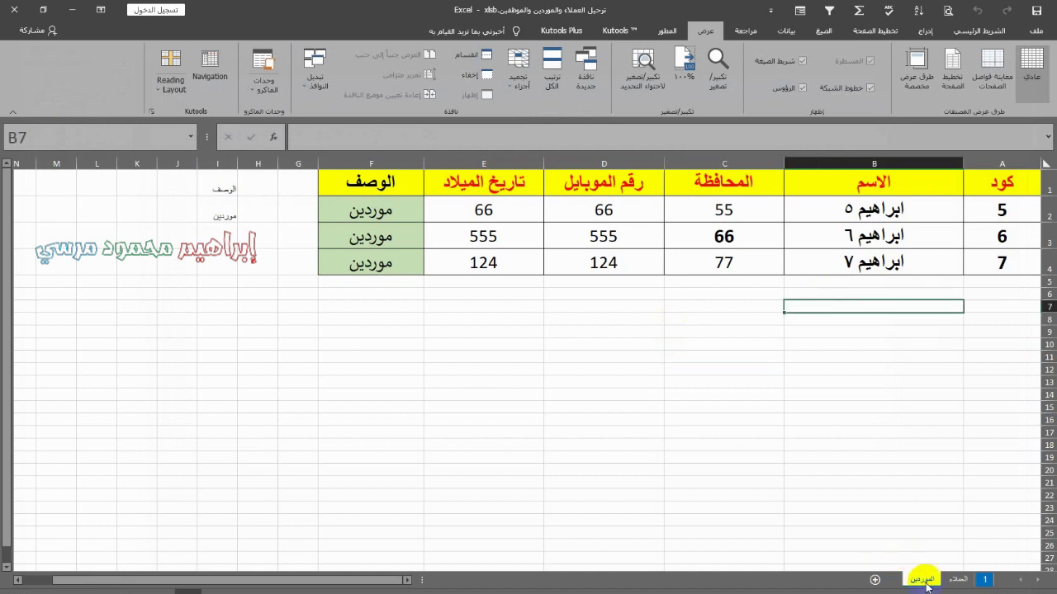
# Leave the الموردين sheet for العملاء and reactivate it to trigger the new macro
pyautogui.click(954, 579)
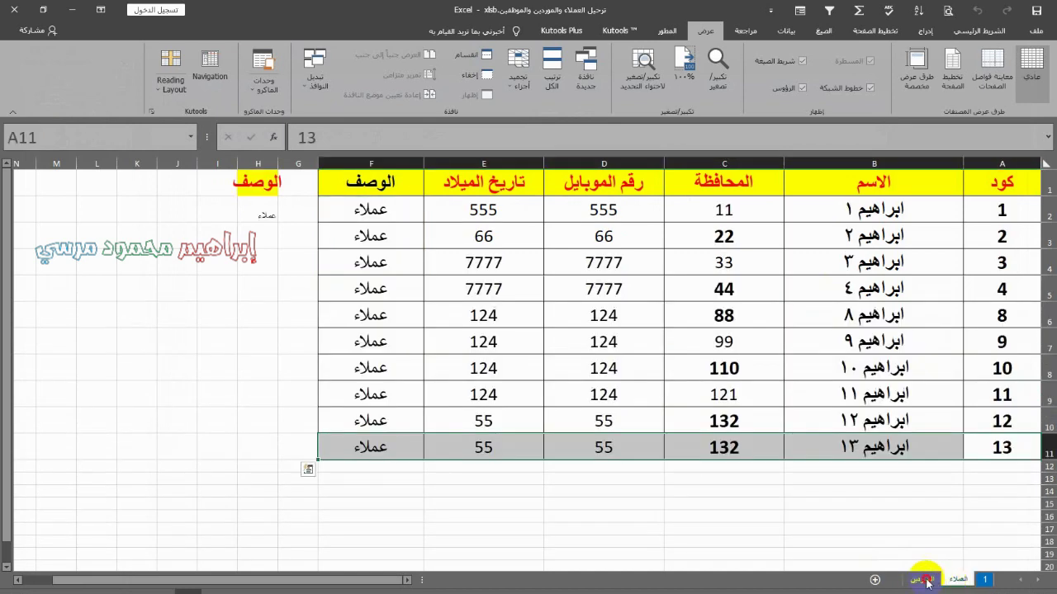
pyautogui.click(923, 580)
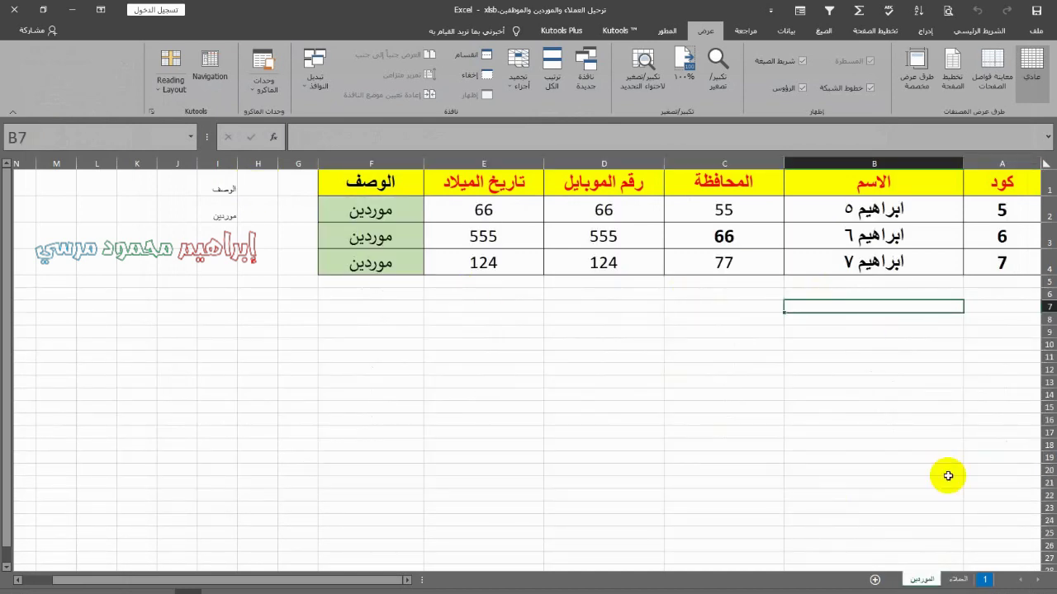
# Change the الوصف of record 13 in F16 of sheet 1 to موردين
pyautogui.click(987, 581)
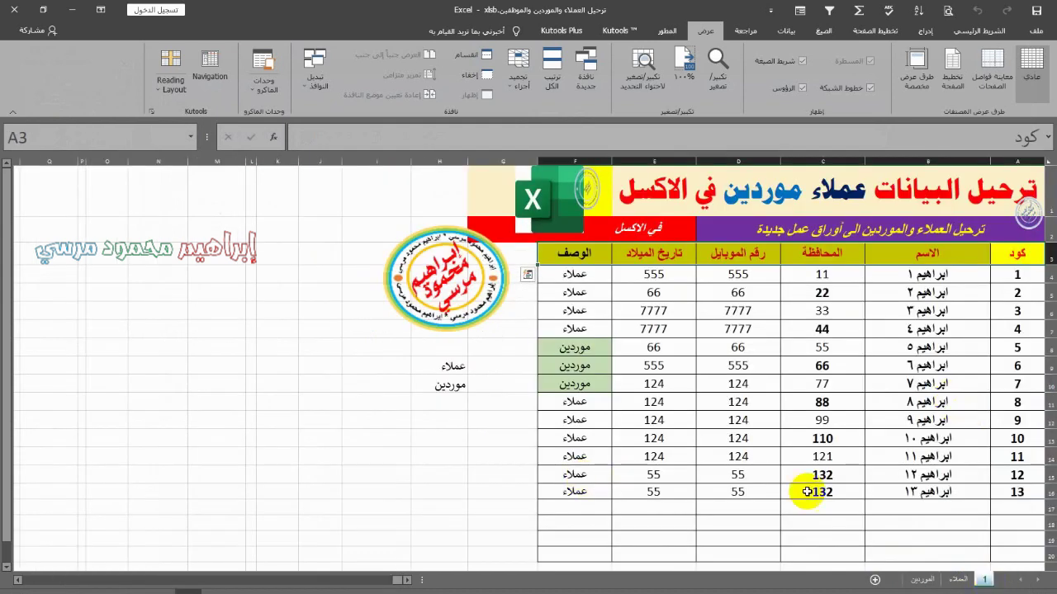
pyautogui.moveTo(958, 492); pyautogui.dragTo(574, 495)
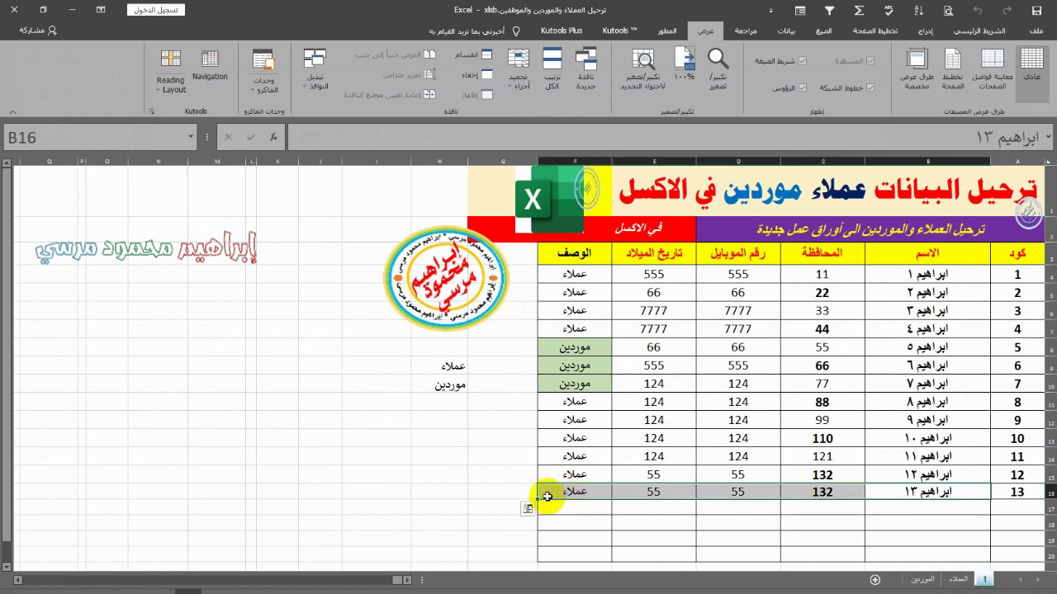
pyautogui.click(547, 497)
pyautogui.click(530, 494)
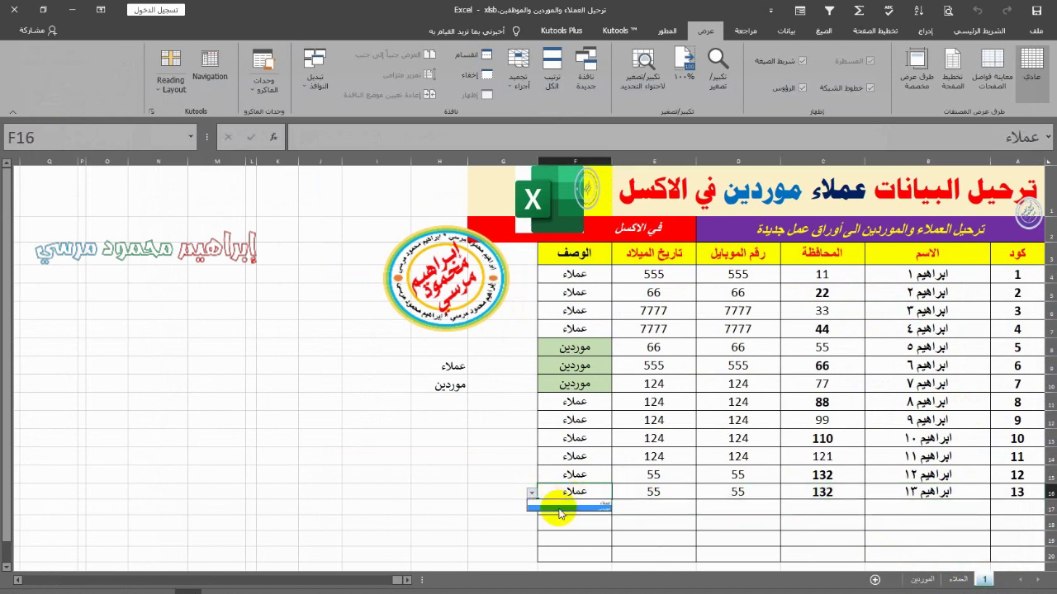
pyautogui.click(554, 515)
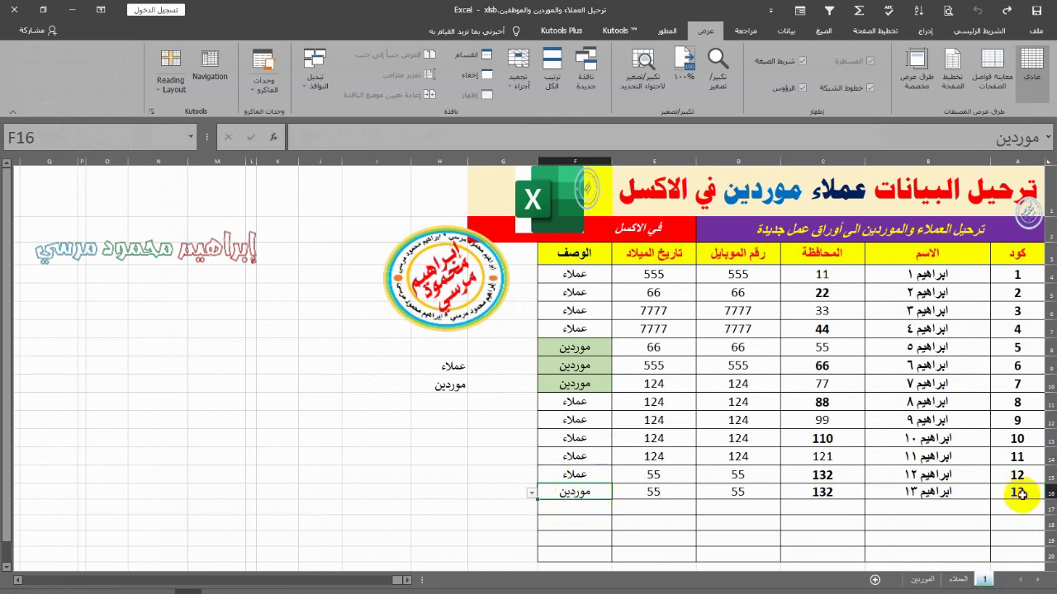
# Activate the العملاء and الموردين sheets in turn to check where record 13 is listed
pyautogui.moveTo(1022, 493); pyautogui.dragTo(908, 500)
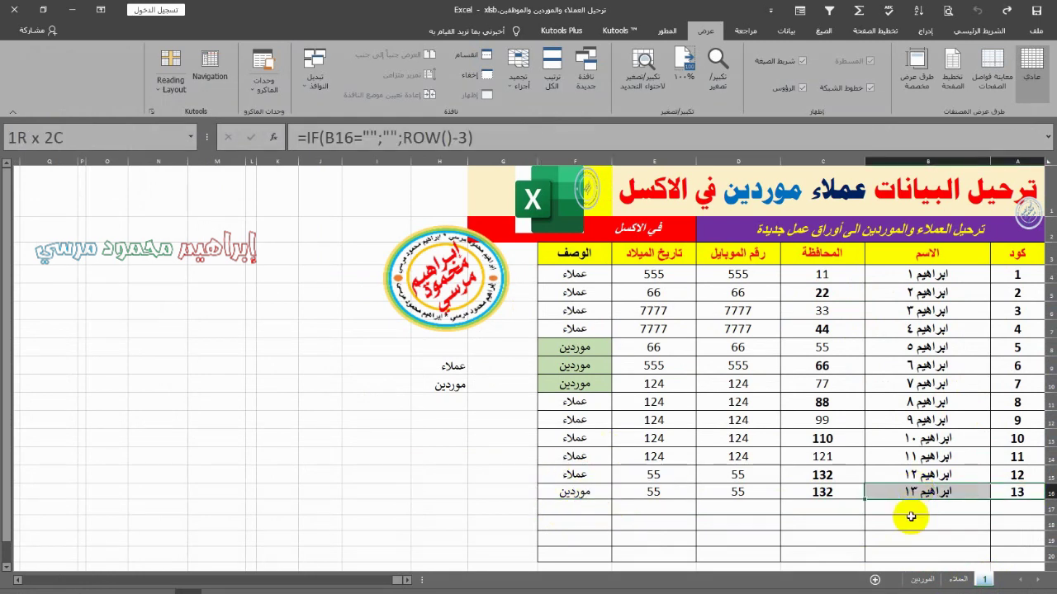
pyautogui.click(958, 580)
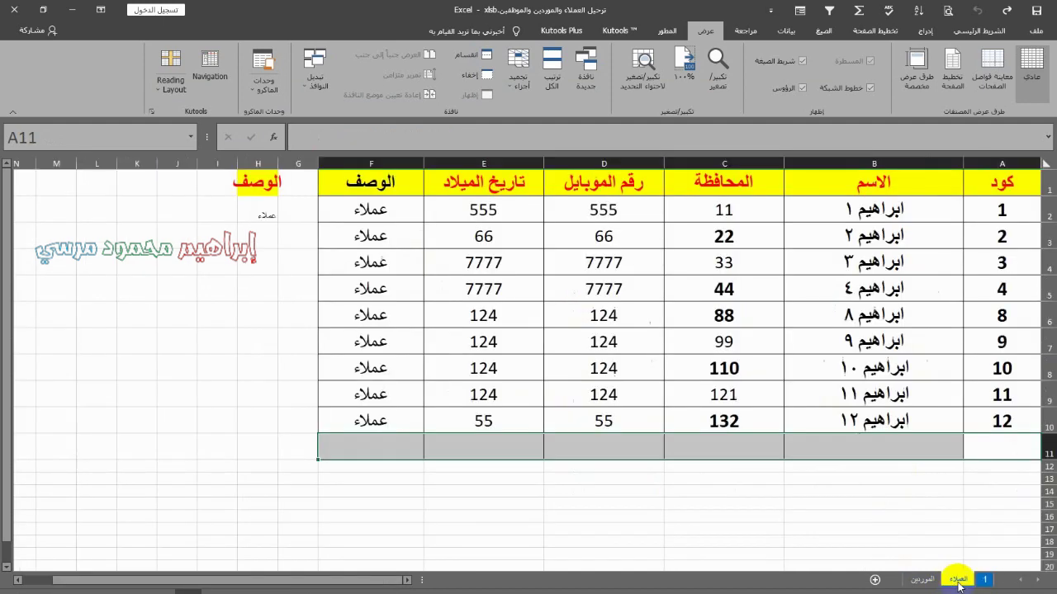
pyautogui.click(923, 419)
pyautogui.click(931, 580)
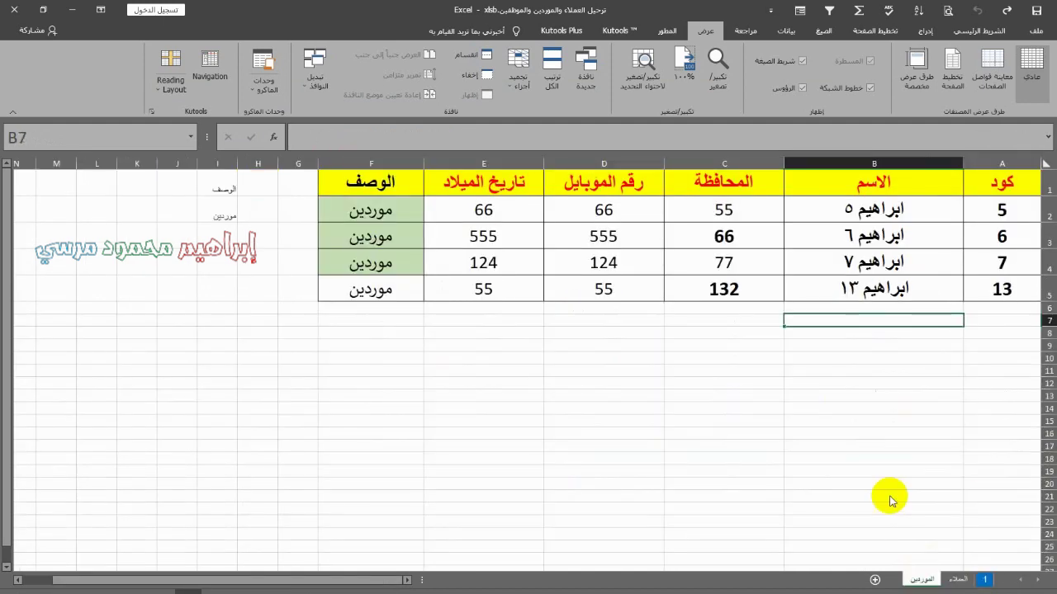
pyautogui.click(823, 289)
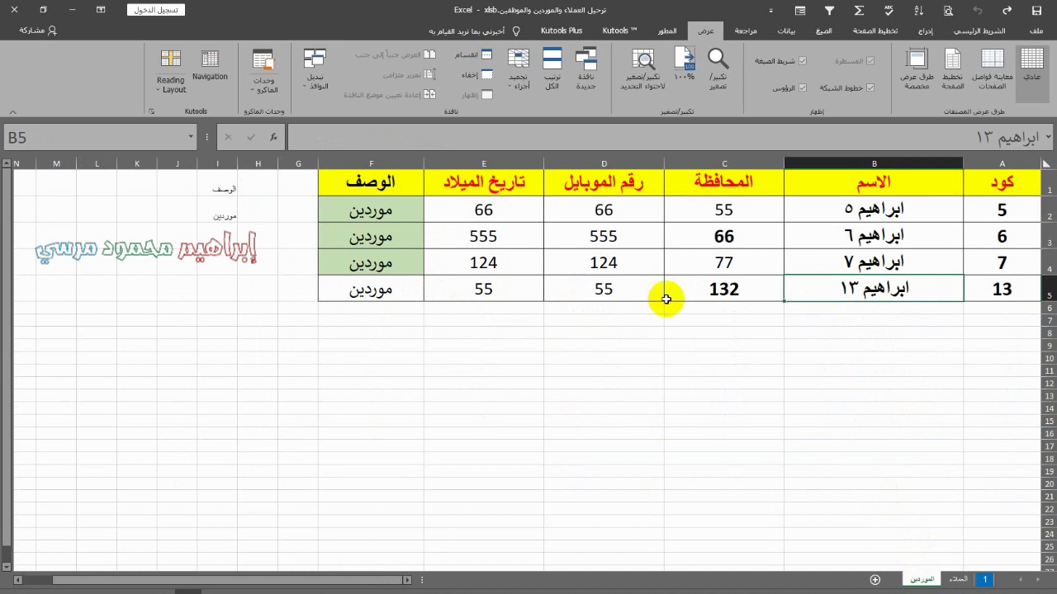
# Return to sheet 1 and review the category list in H9:H10 and the entries in the الوصف column
pyautogui.click(984, 580)
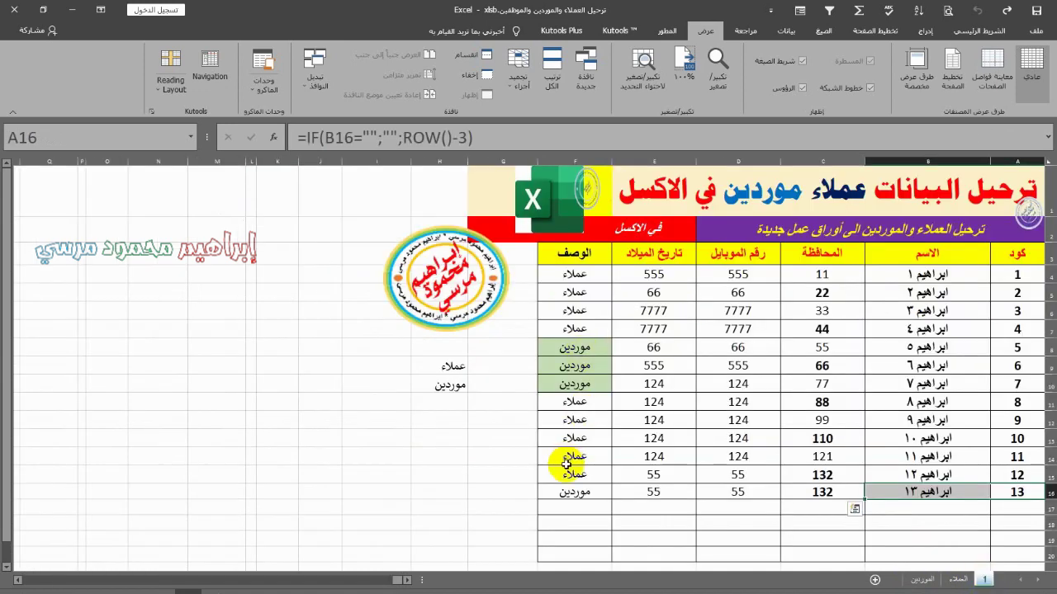
pyautogui.moveTo(437, 365); pyautogui.dragTo(423, 385)
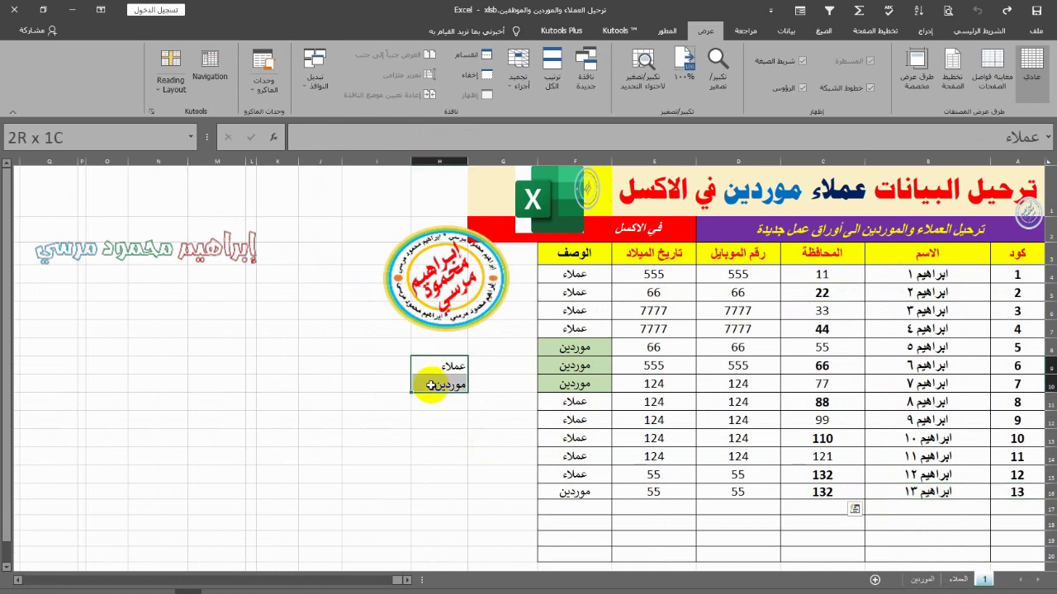
pyautogui.moveTo(567, 307); pyautogui.dragTo(559, 455)
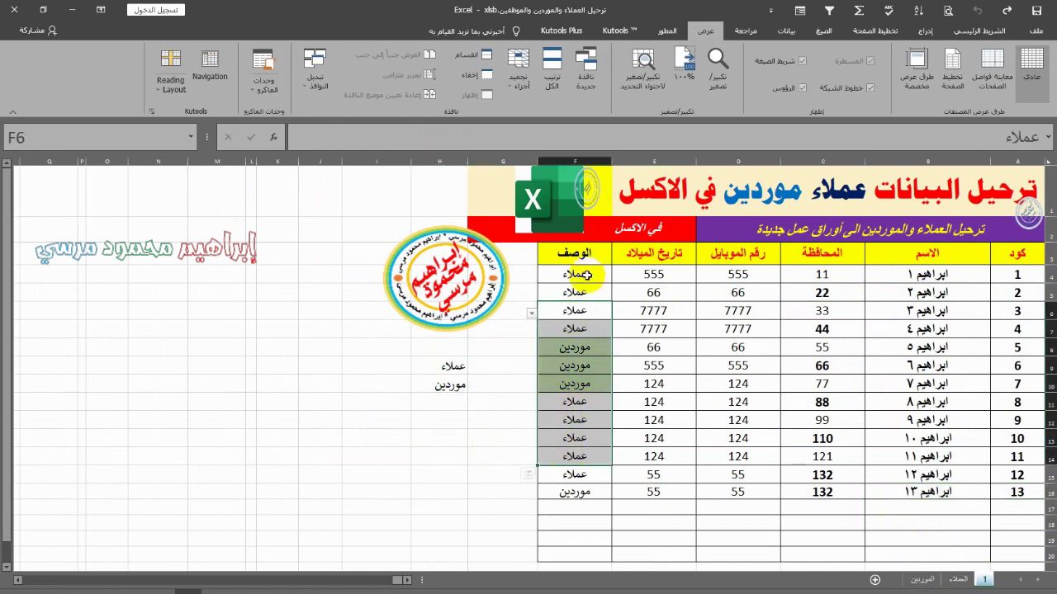
pyautogui.click(638, 518)
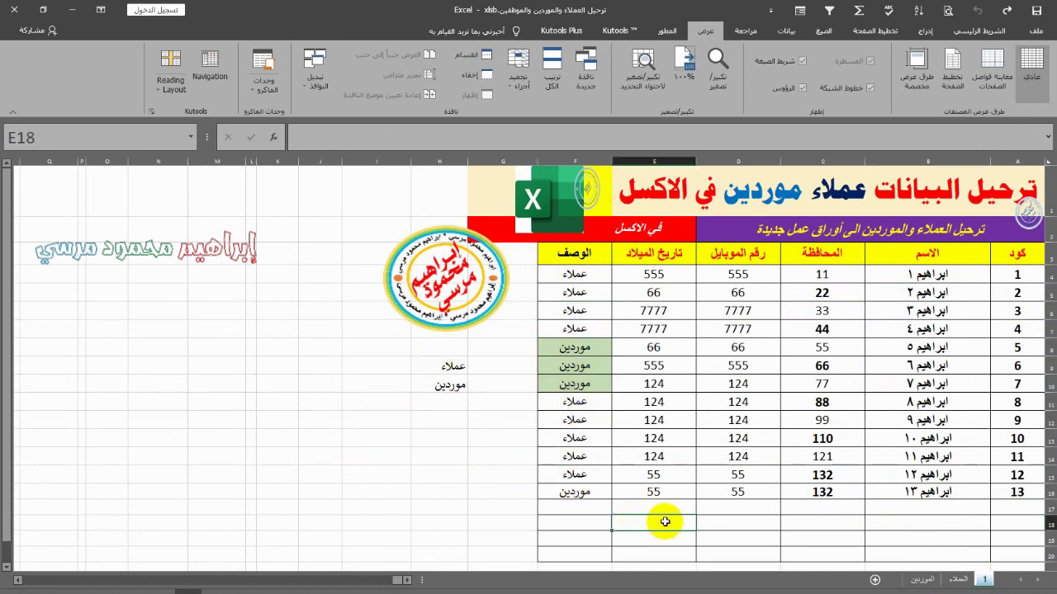